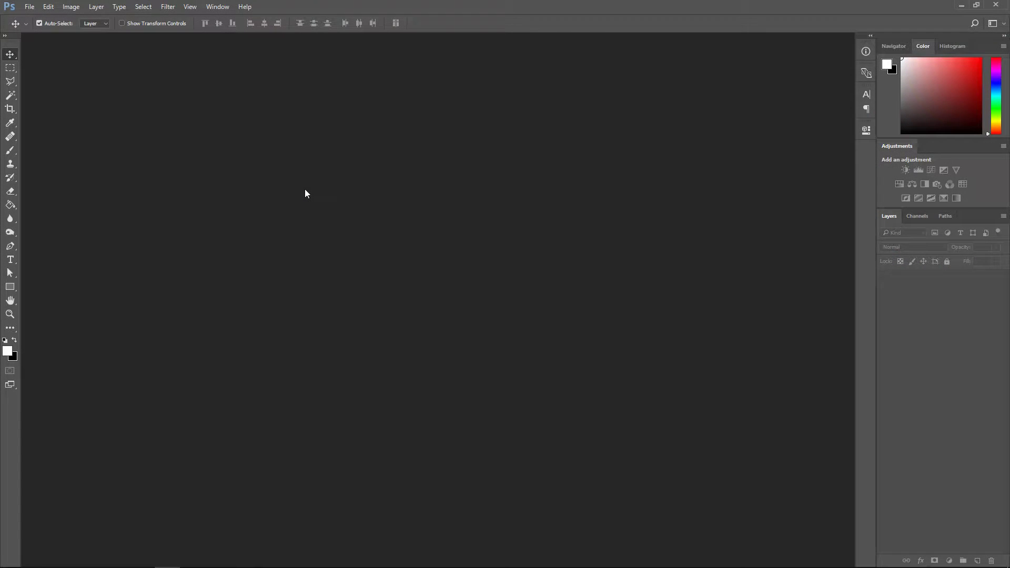
Enter new document settings of 1280 × 720 pixels, 75 ppi, RGB Color
click(31, 7)
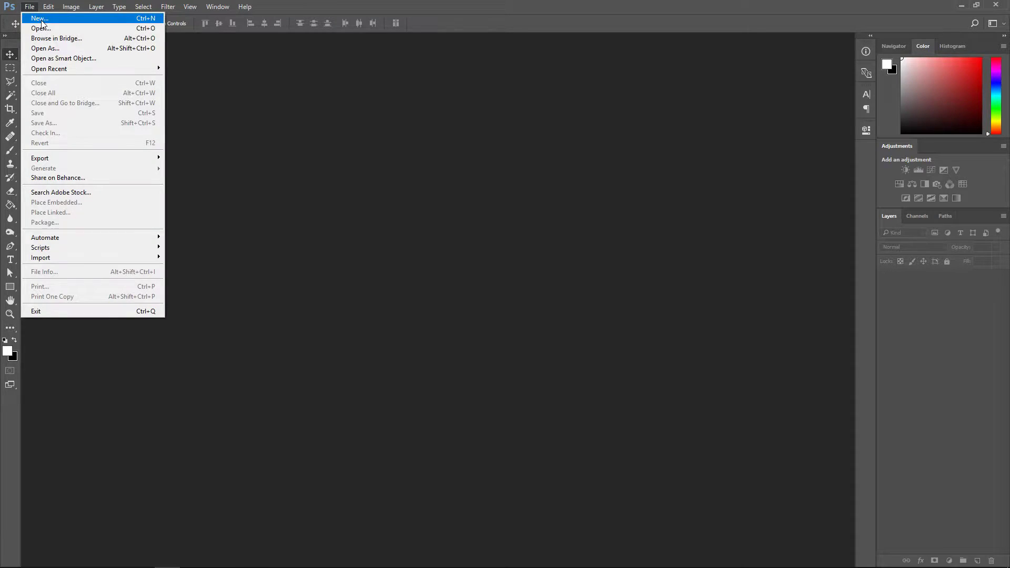
click(42, 19)
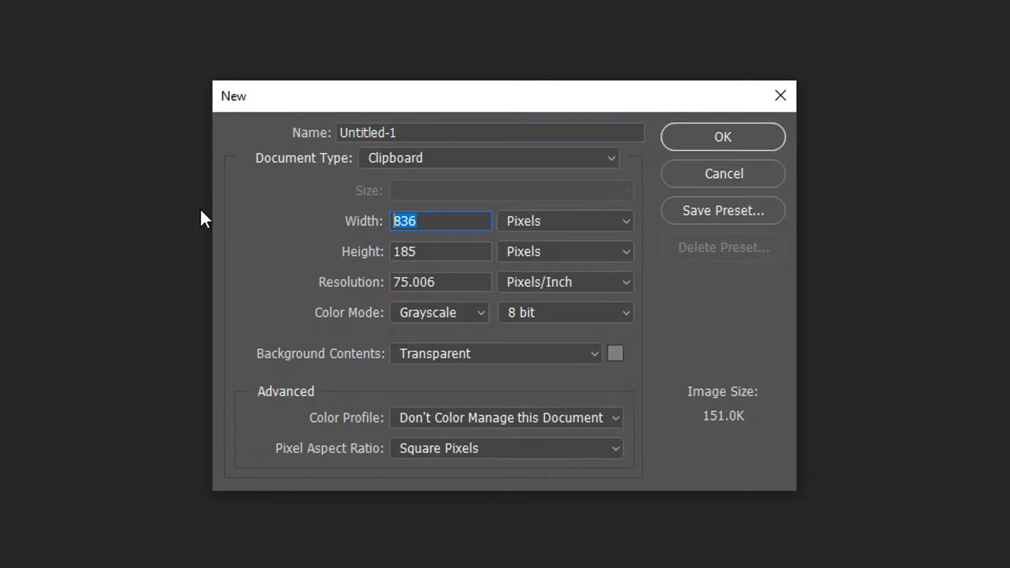
text(1280)
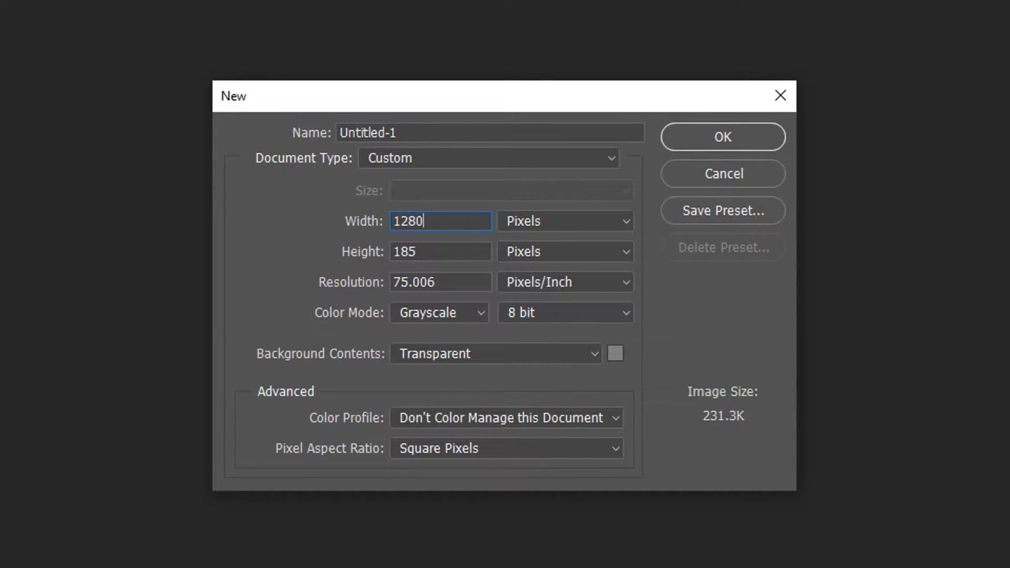
key(Tab)
text(720)
key(Tab)
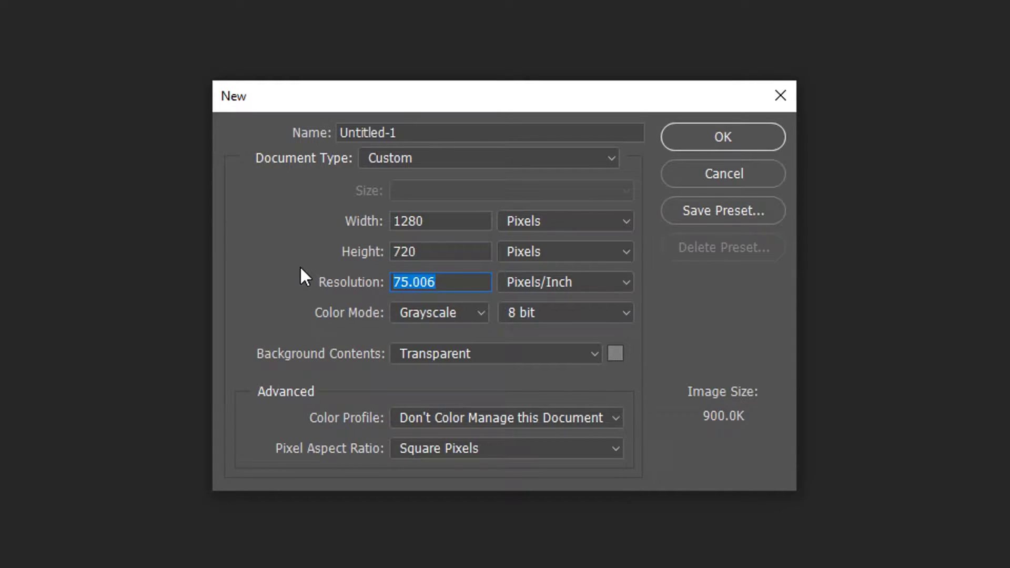
text(75)
click(416, 311)
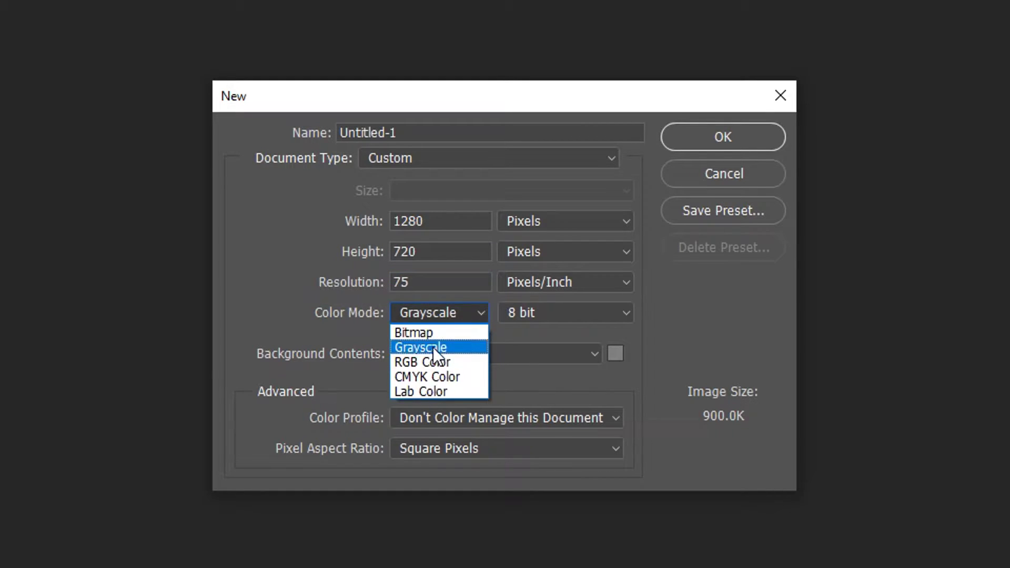
click(424, 363)
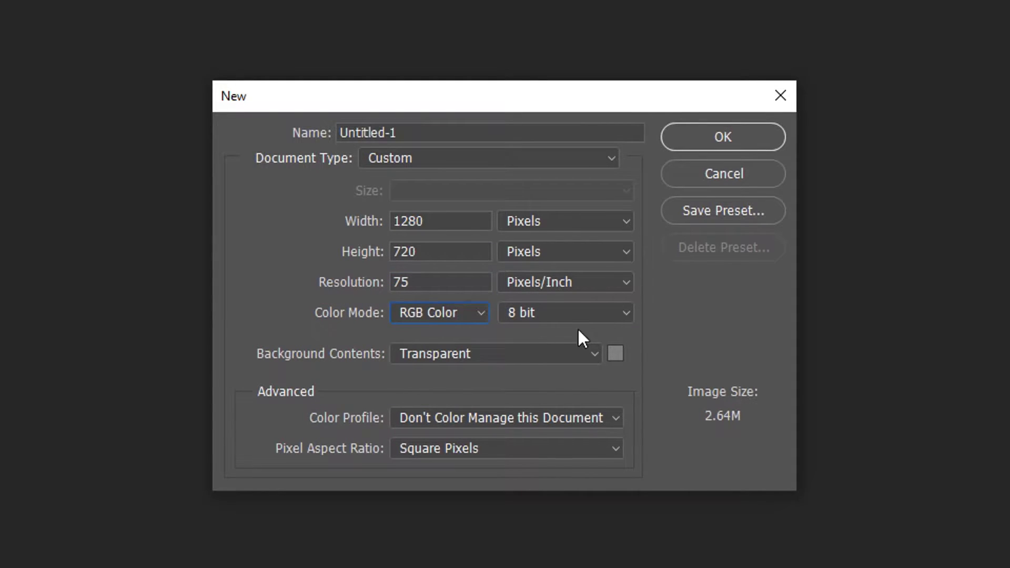
Create the document and fill its canvas with black using the Paint Bucket
click(721, 145)
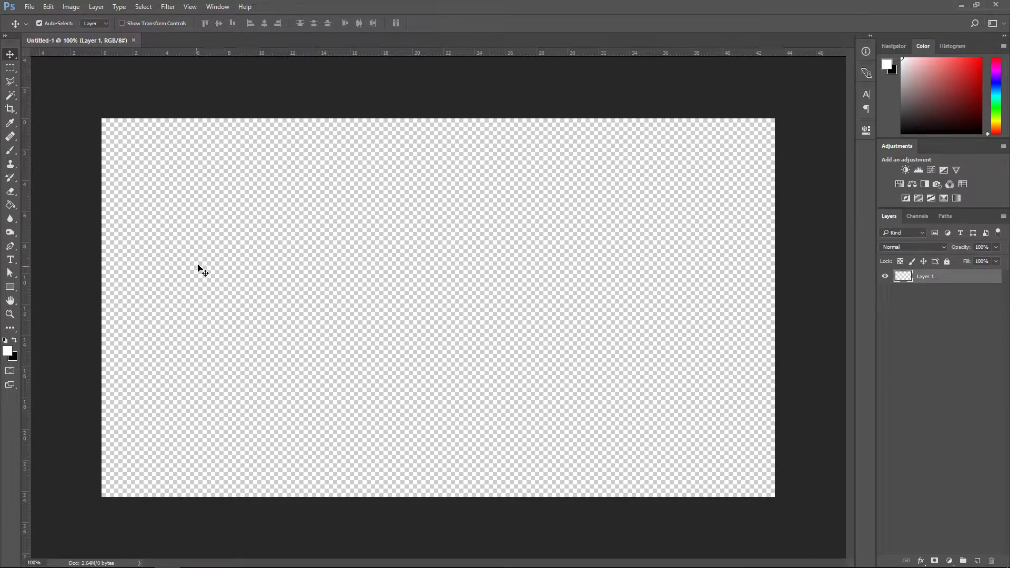
click(12, 208)
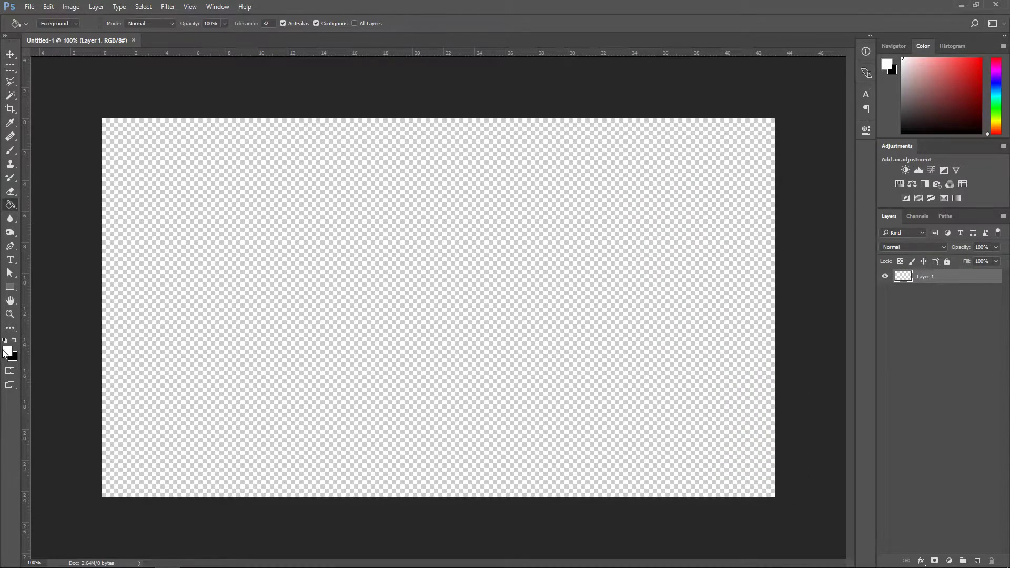
click(7, 351)
click(675, 359)
click(900, 213)
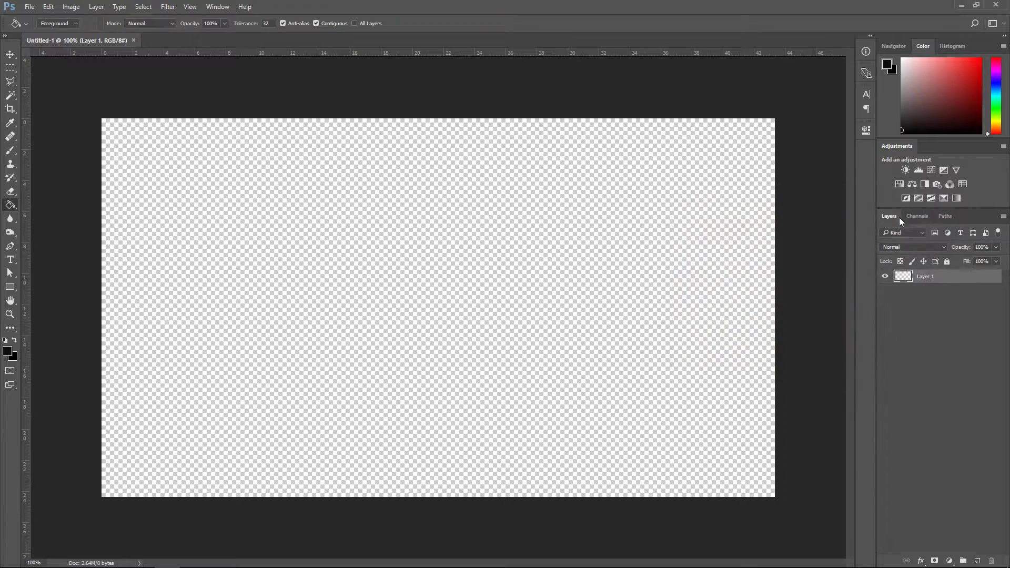
click(606, 227)
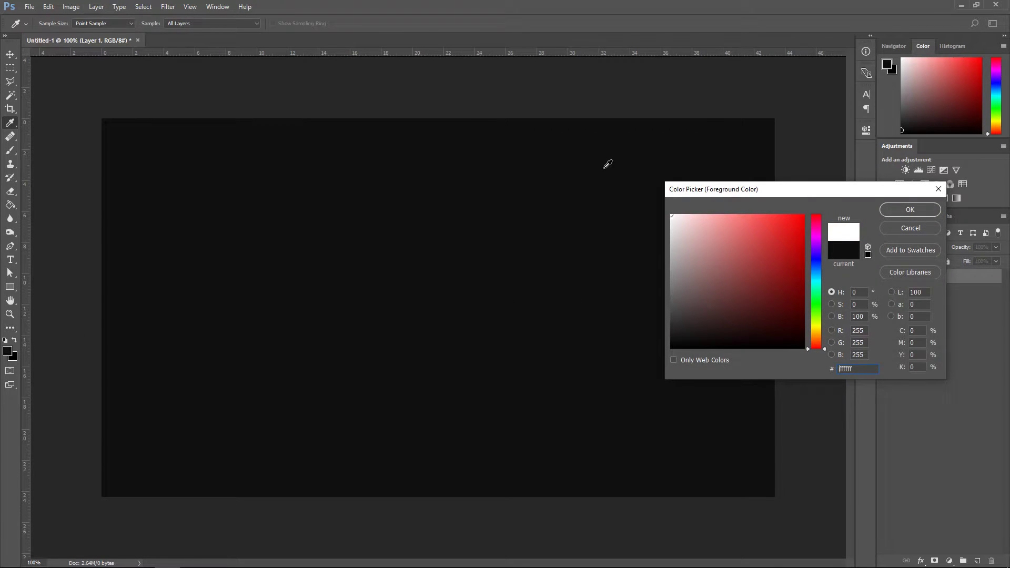
Type GLASS in white Arial Rounded MT Bold 240 pt and fit the text box around it
click(914, 209)
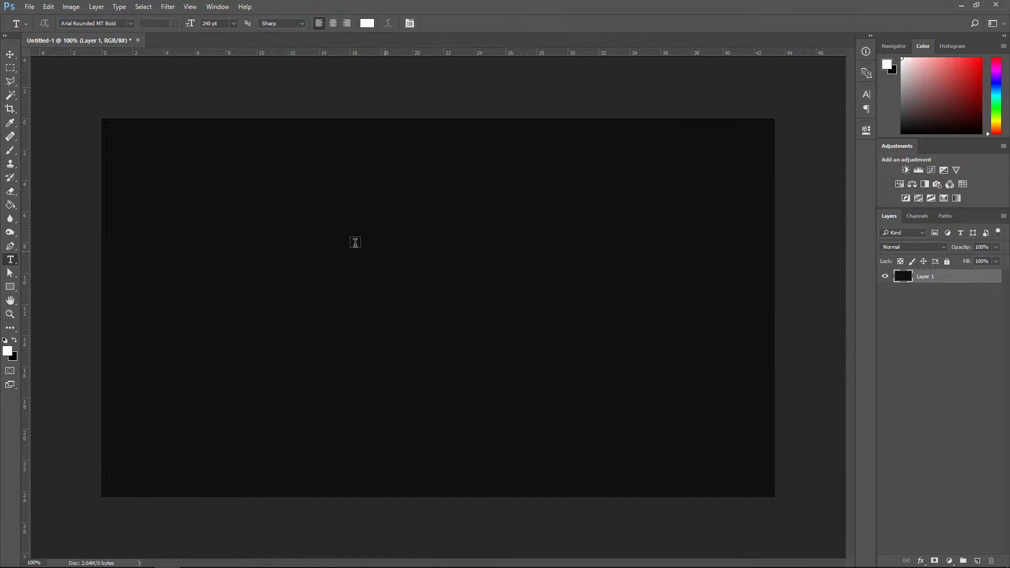
drag(222, 188, 724, 432)
text(GLASS)
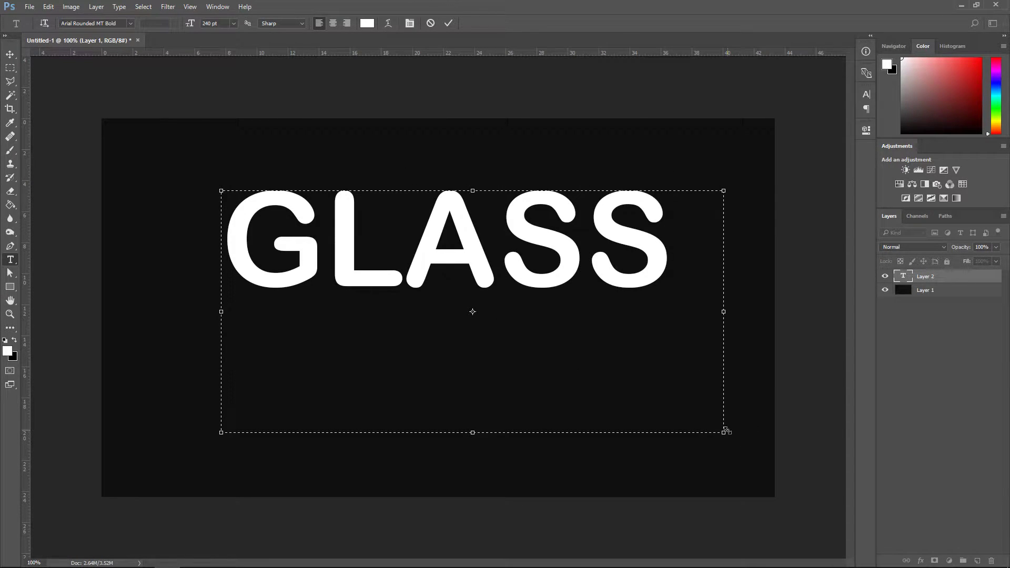
drag(726, 432, 675, 291)
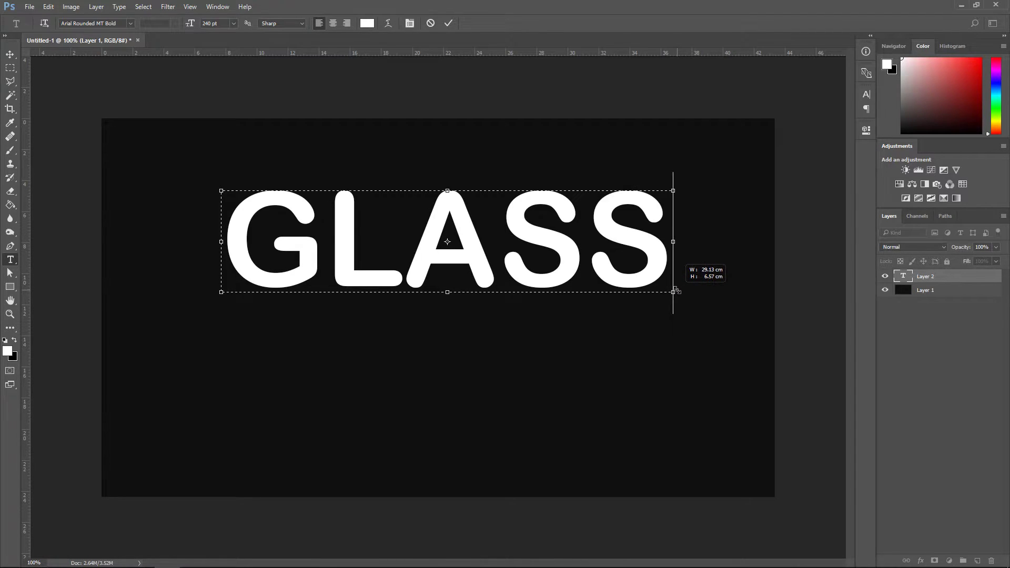
Select the whole canvas, align GLASS to its vertical and horizontal centres, then deselect
click(10, 55)
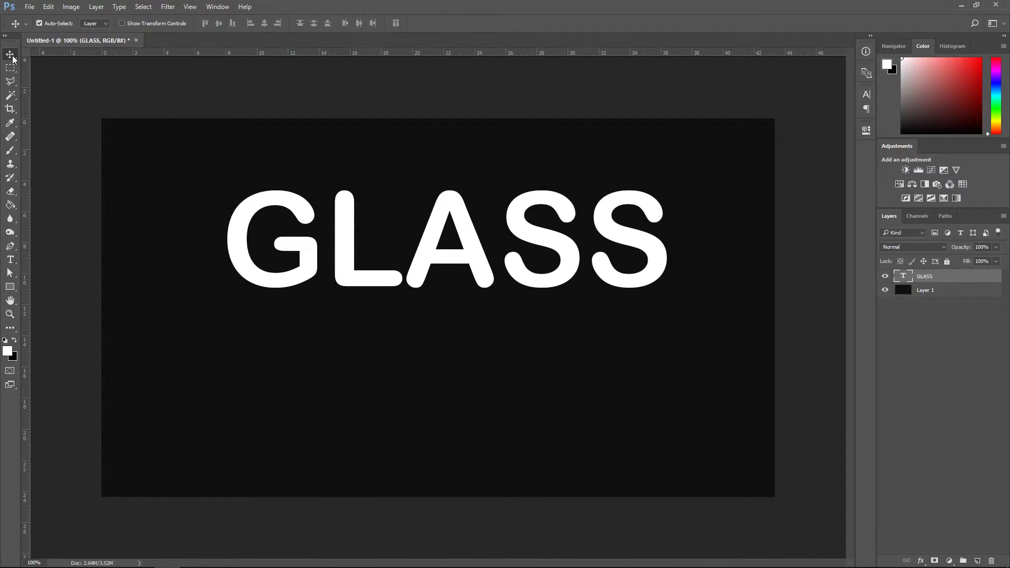
click(10, 69)
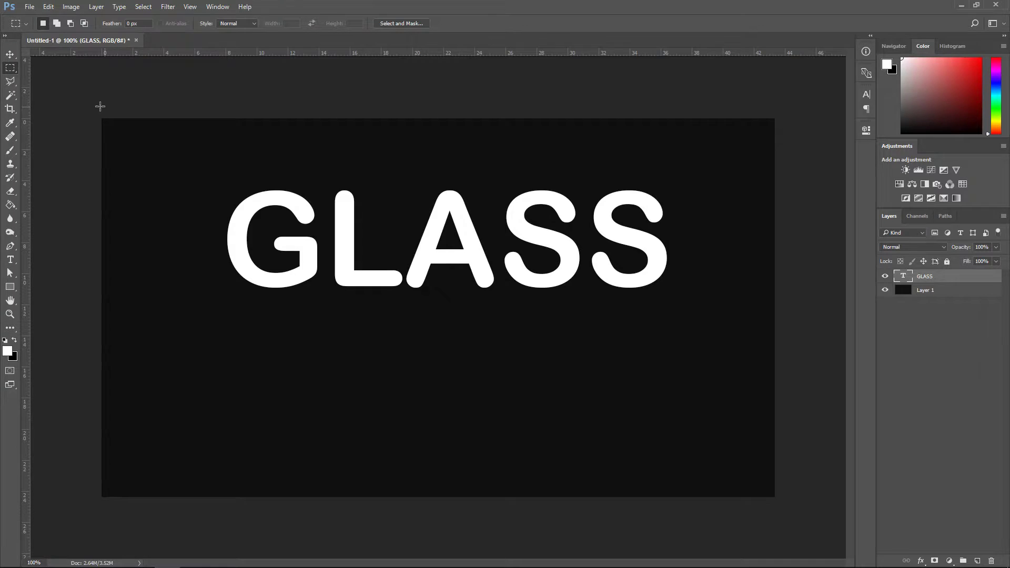
drag(102, 120, 813, 528)
click(15, 58)
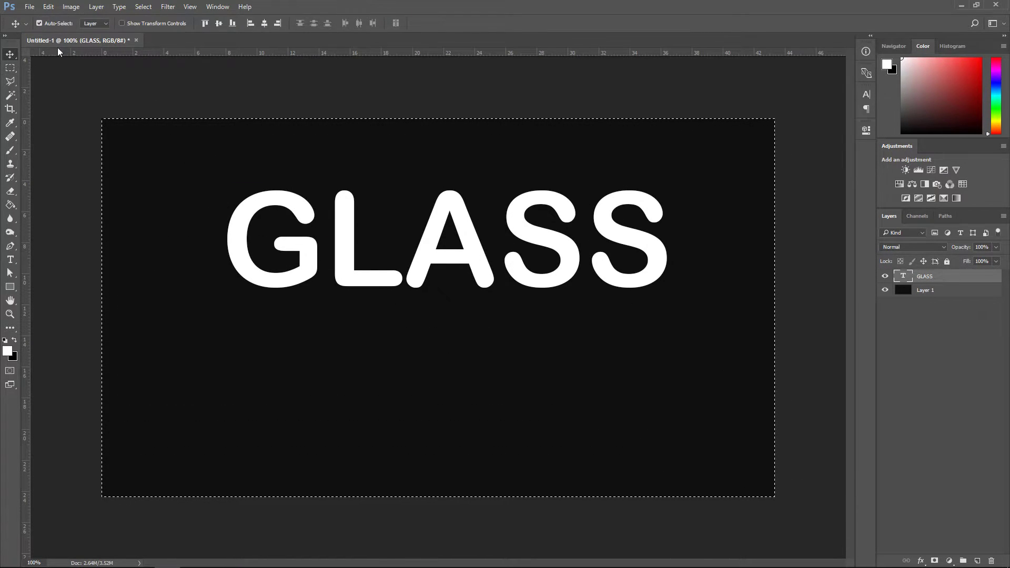
click(219, 23)
click(264, 23)
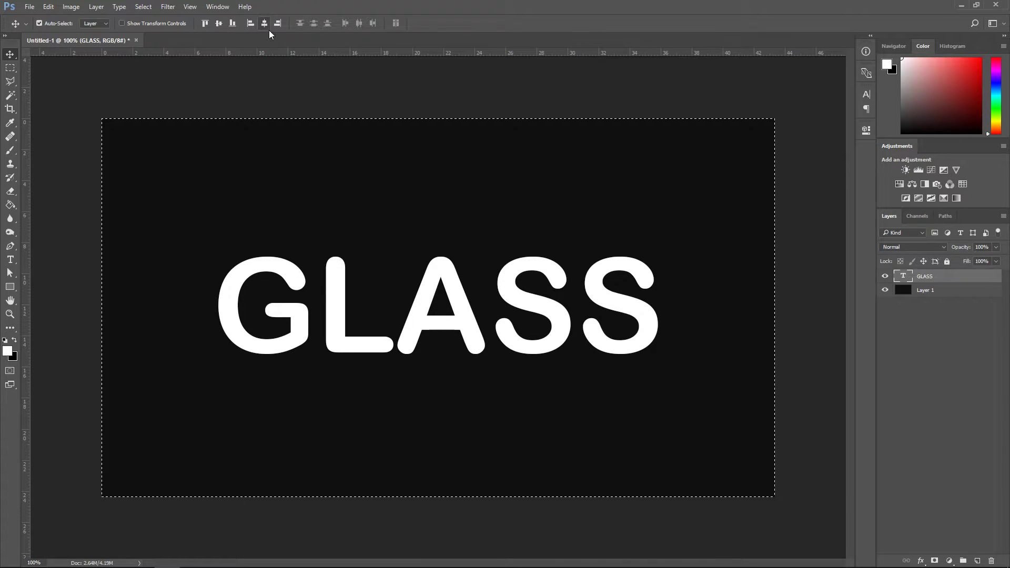
key(ctrl+d)
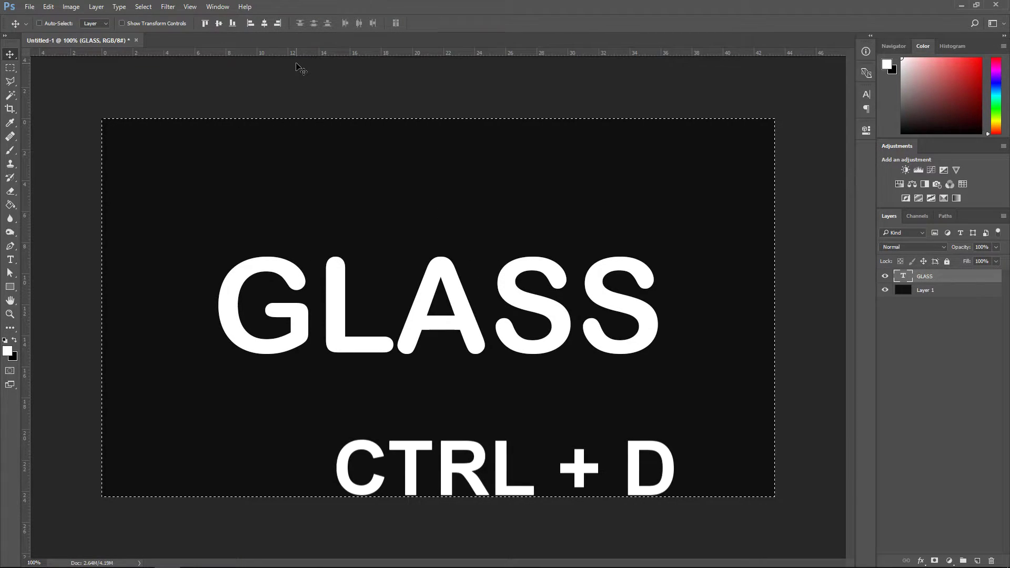
In the GLASS layer's Blending Options, enable Bevel & Emboss, Stroke, Inner Shadow, Satin and Color Overlay
right_click(968, 278)
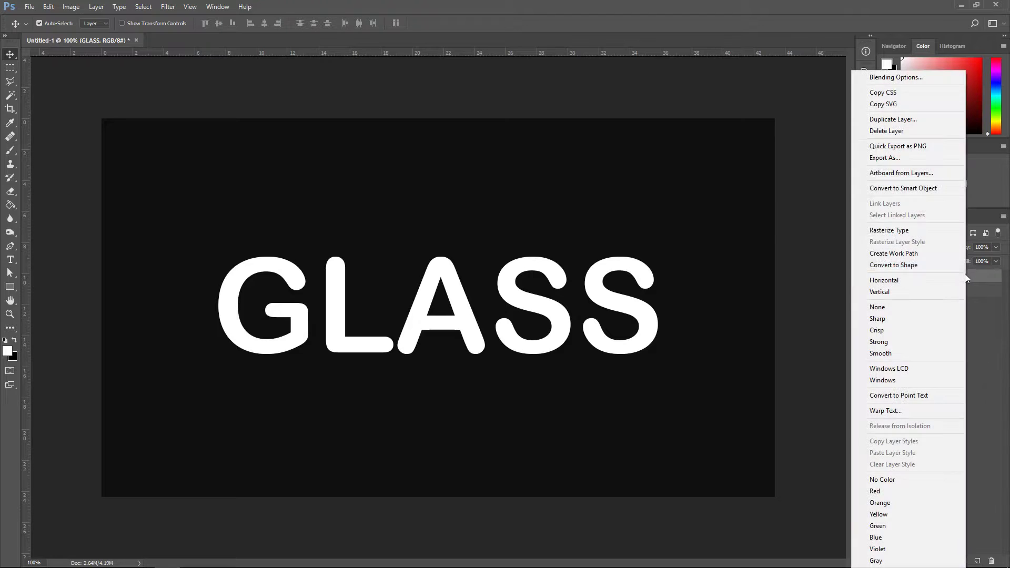
click(899, 78)
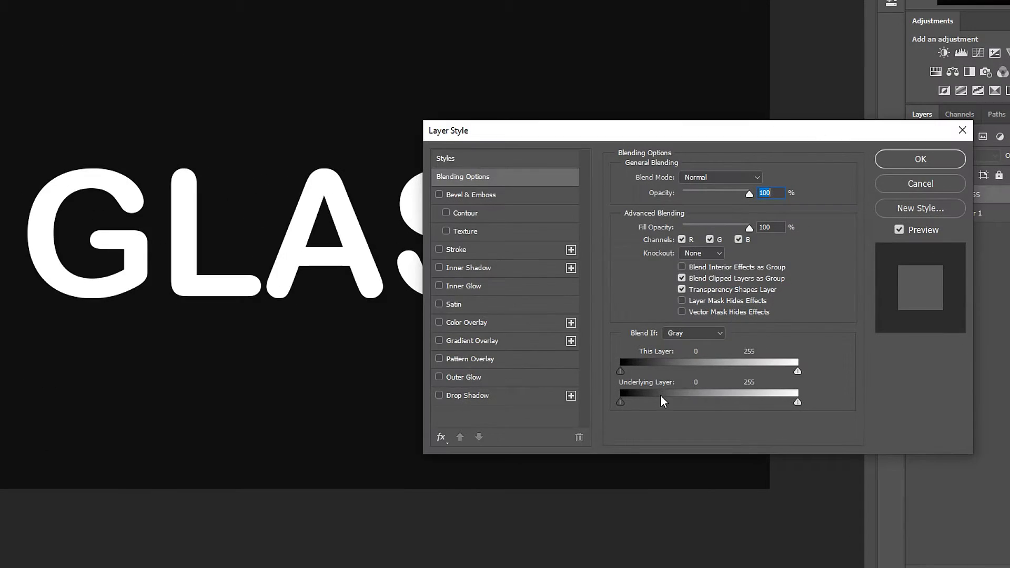
click(439, 195)
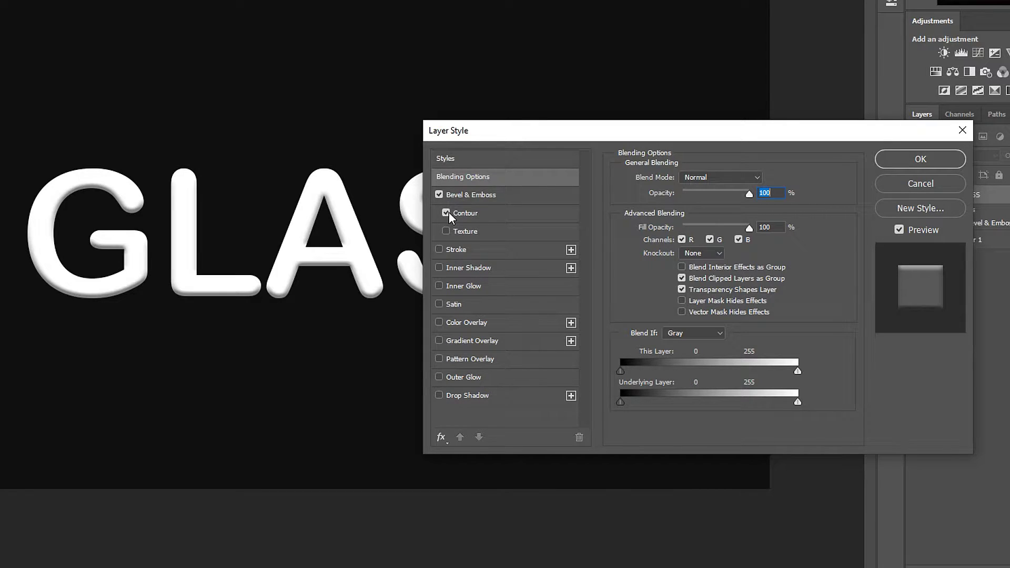
click(439, 250)
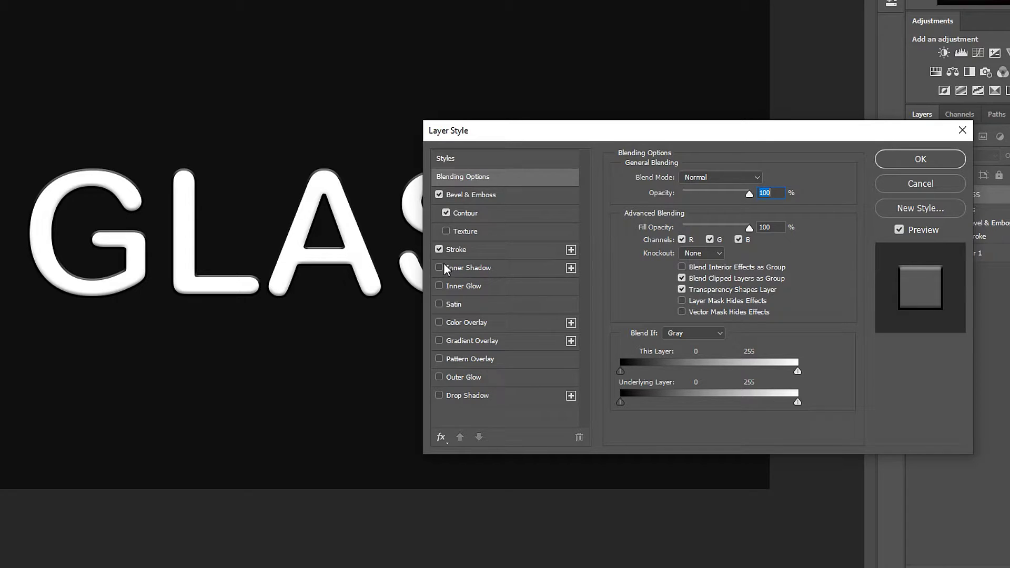
click(439, 267)
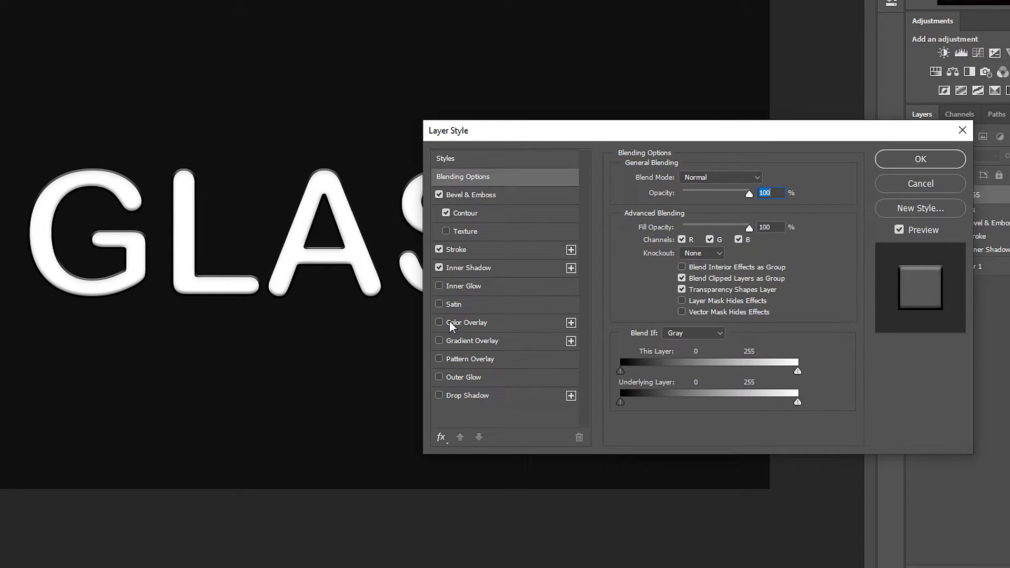
click(439, 303)
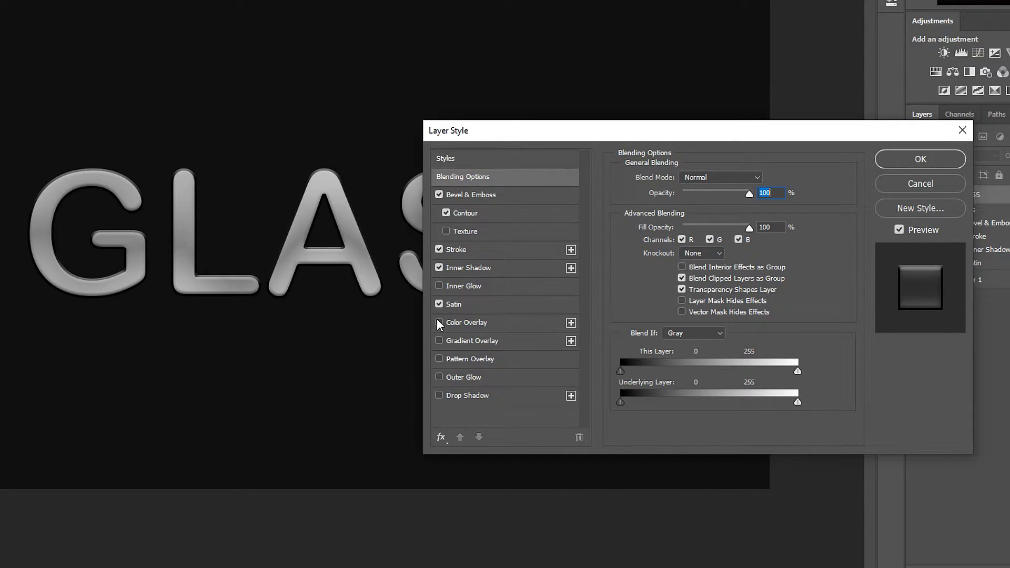
click(439, 322)
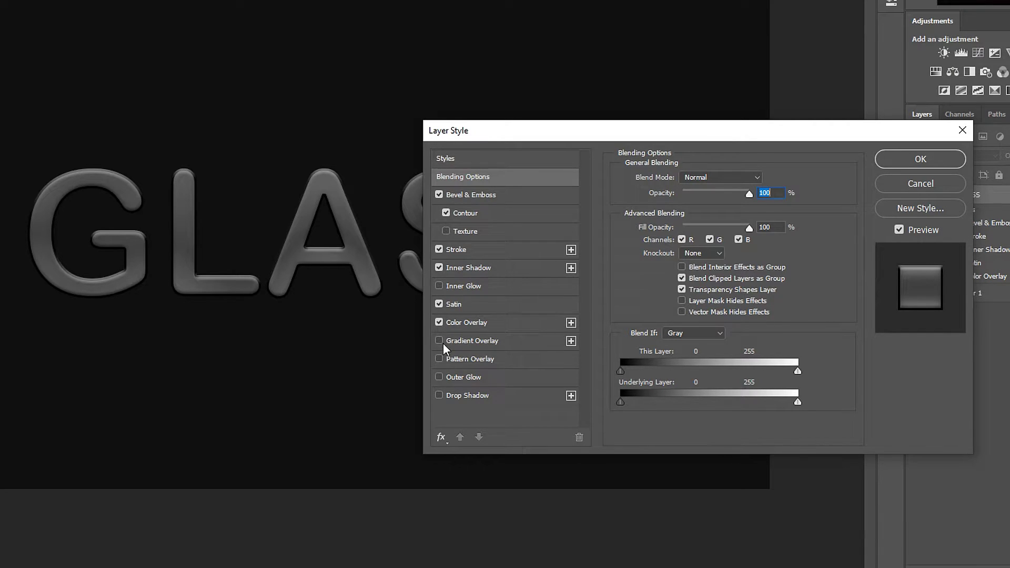
Enable Drop Shadow and make the bevel an Outer Bevel with 130% depth and 13 px size
click(439, 395)
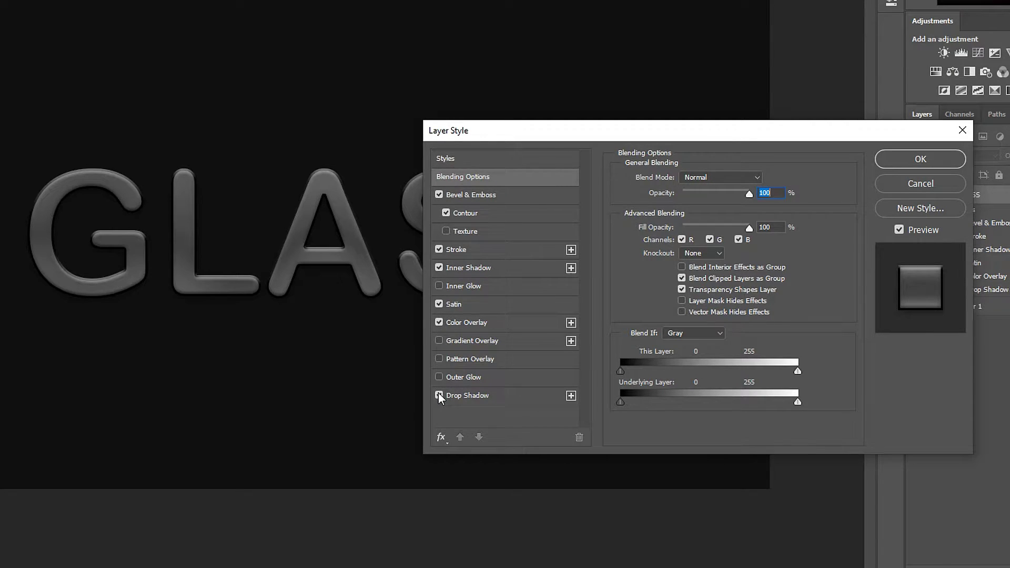
click(469, 195)
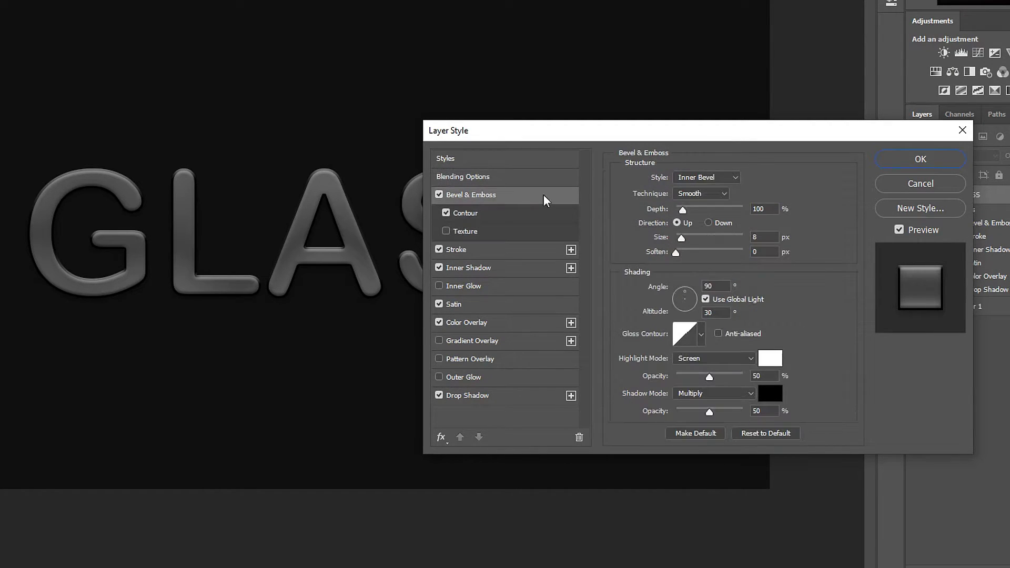
click(712, 179)
click(695, 189)
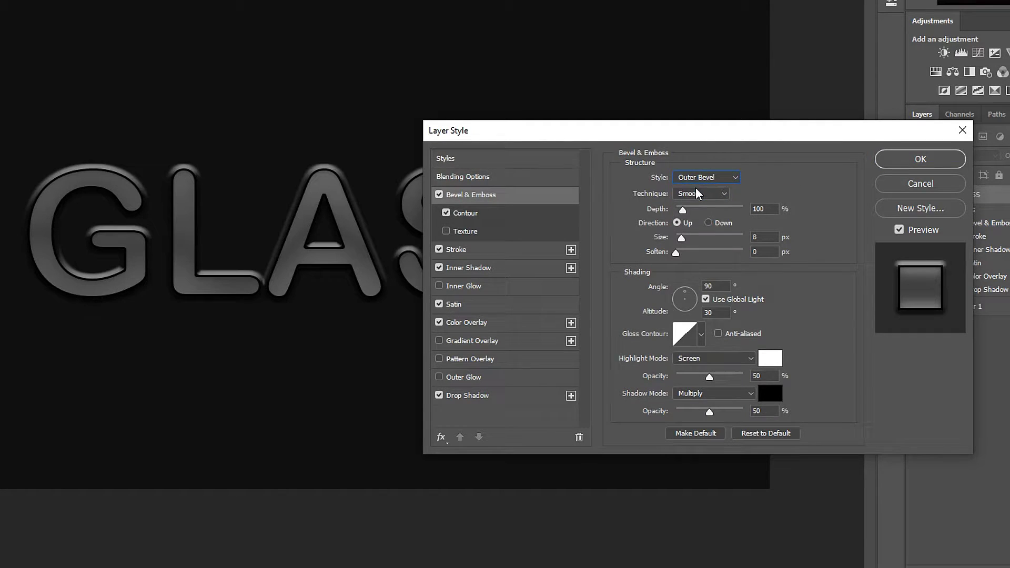
key(Tab)
text(130)
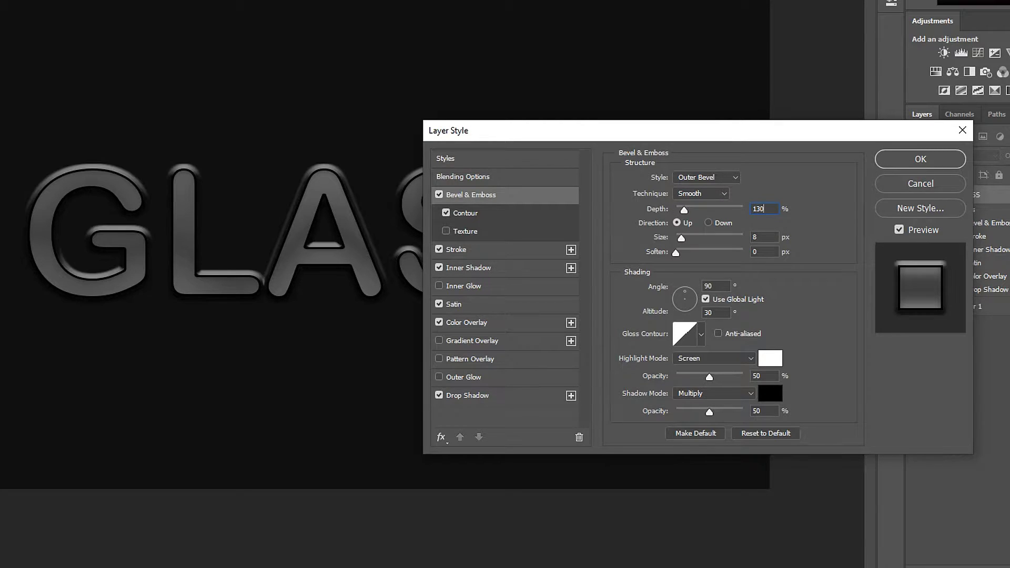
key(Tab)
text(13)
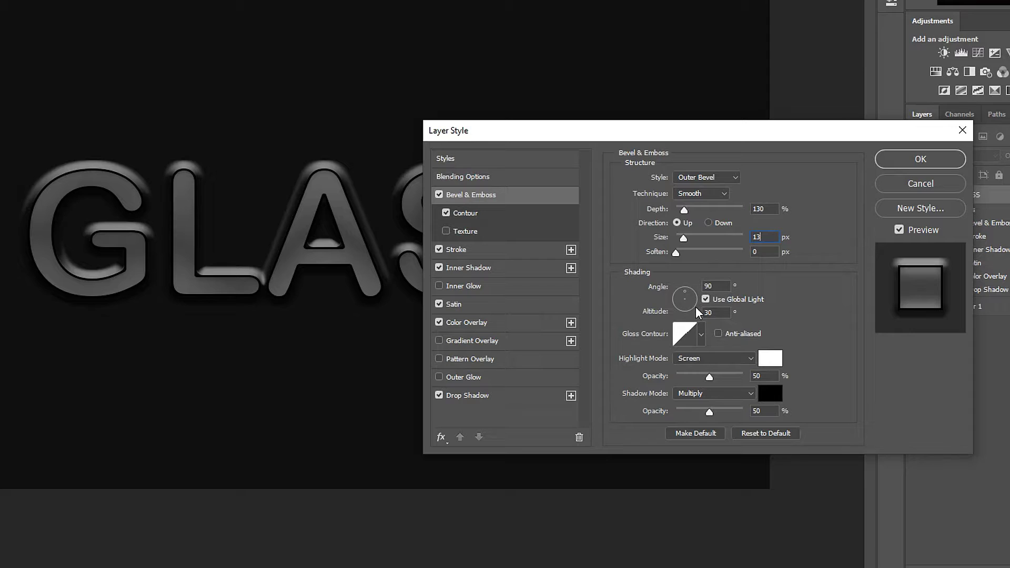
Apply the Cone gloss contour and set bevel highlight and shadow to Normal at 40% opacity
click(701, 334)
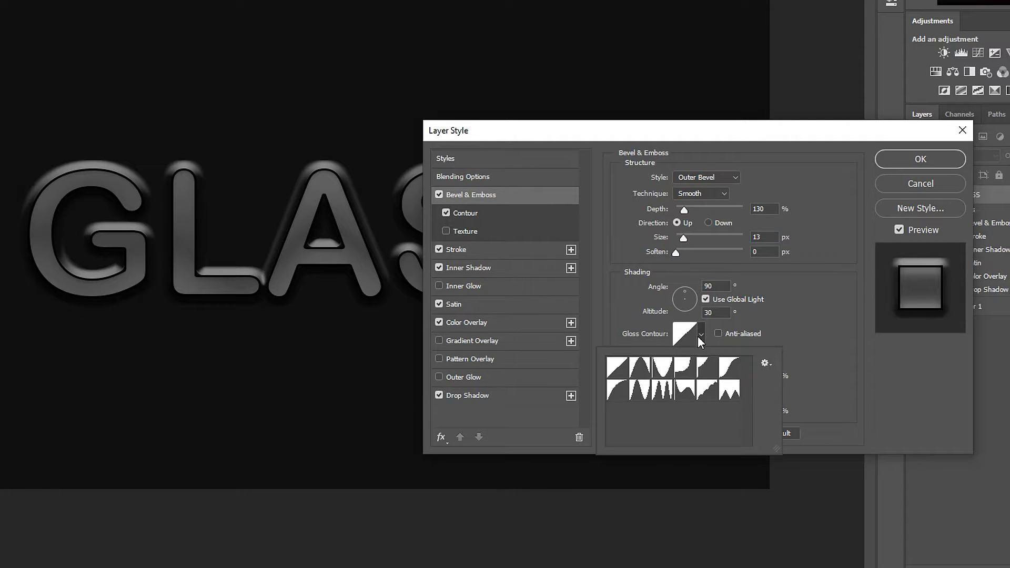
click(663, 369)
click(815, 327)
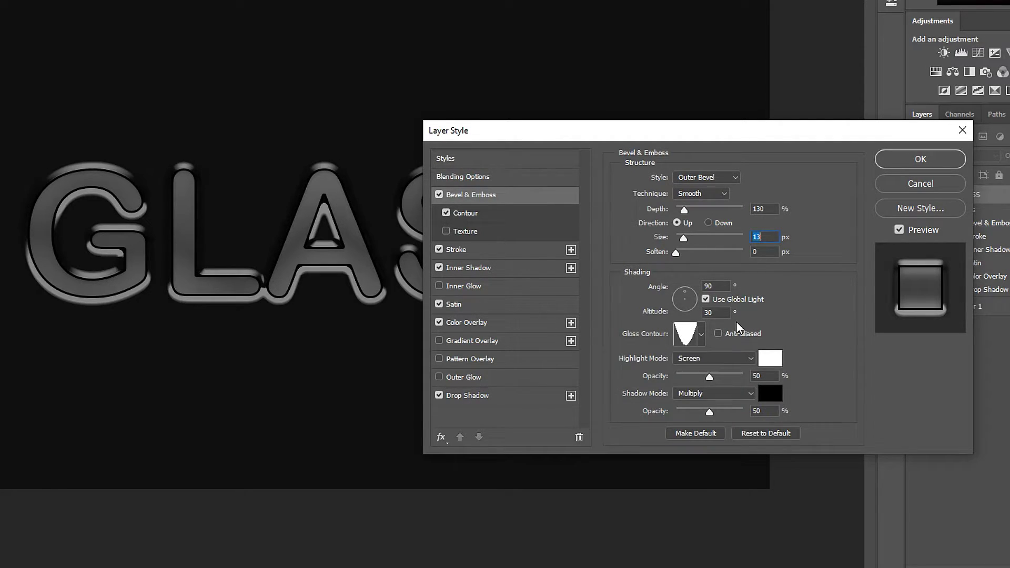
click(692, 358)
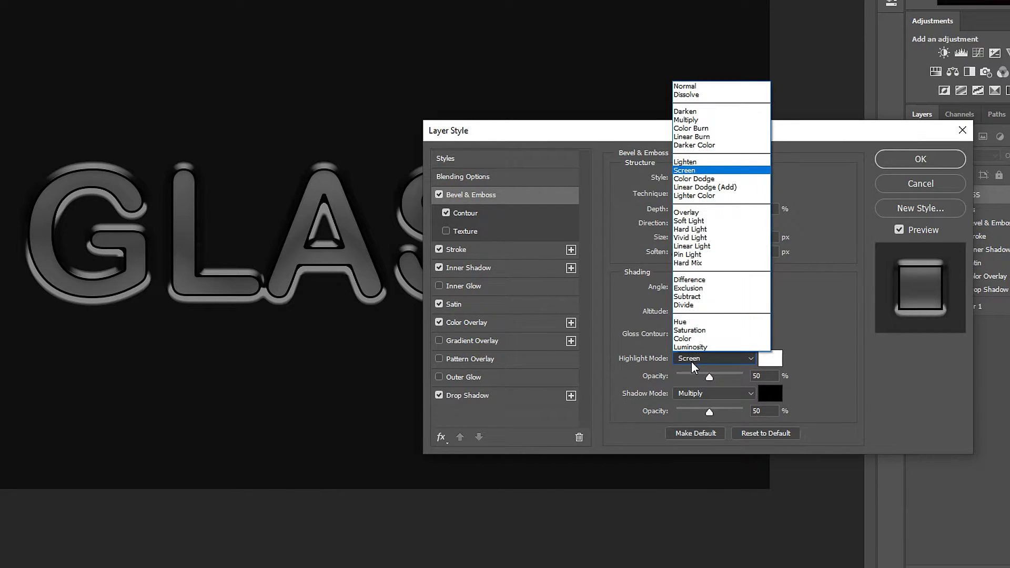
click(684, 84)
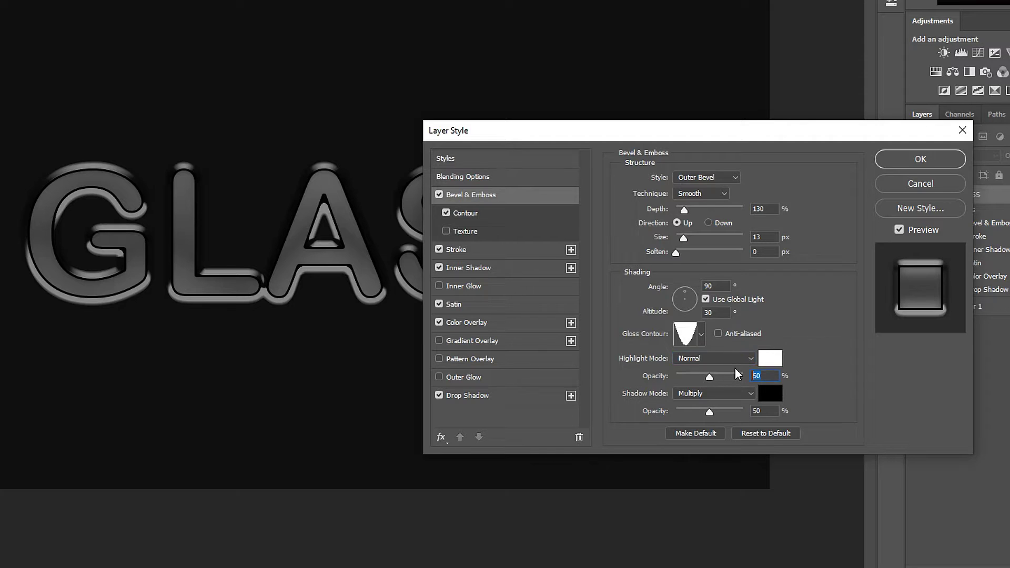
text(40)
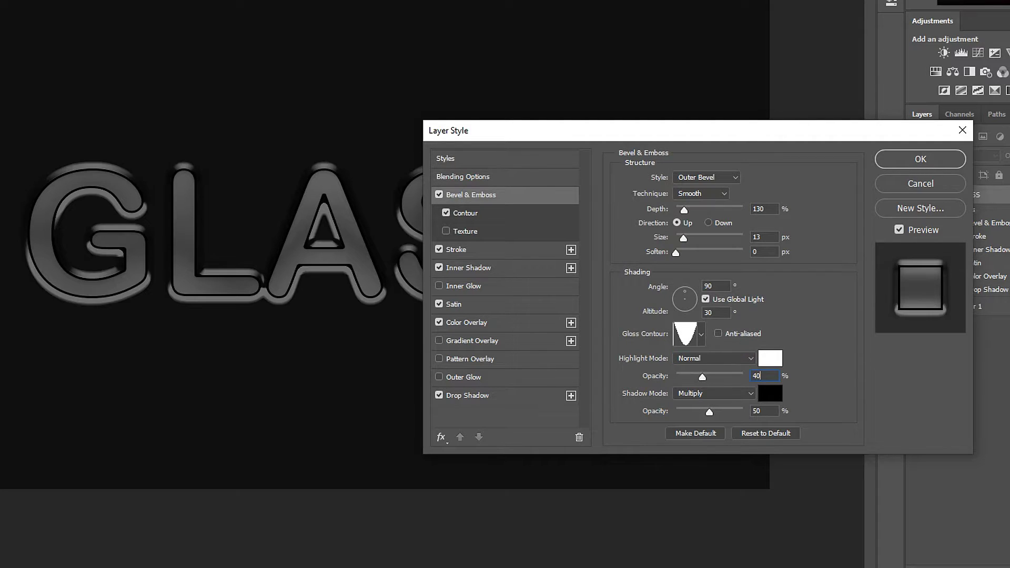
click(700, 396)
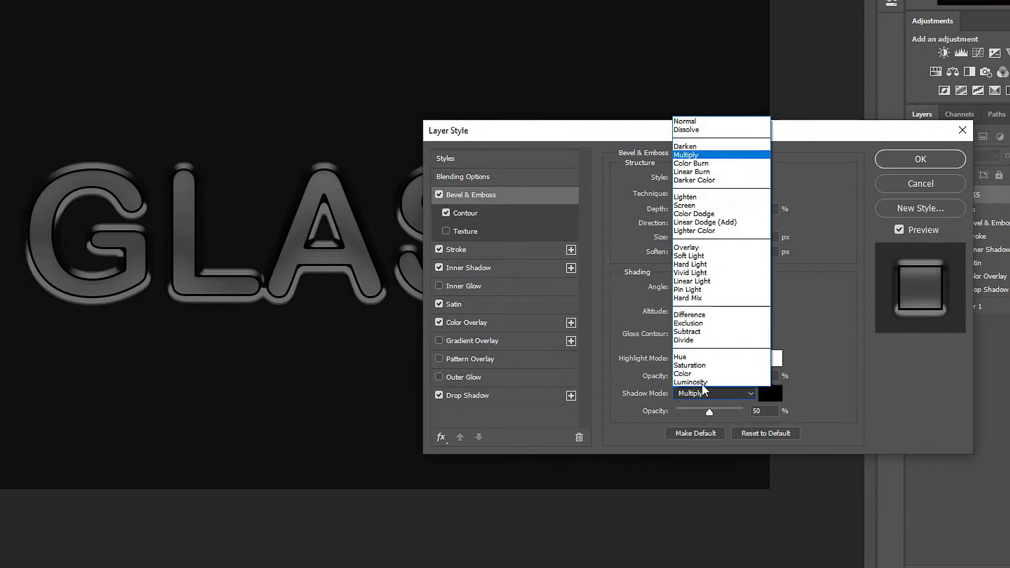
click(700, 122)
double_click(763, 411)
text(4)
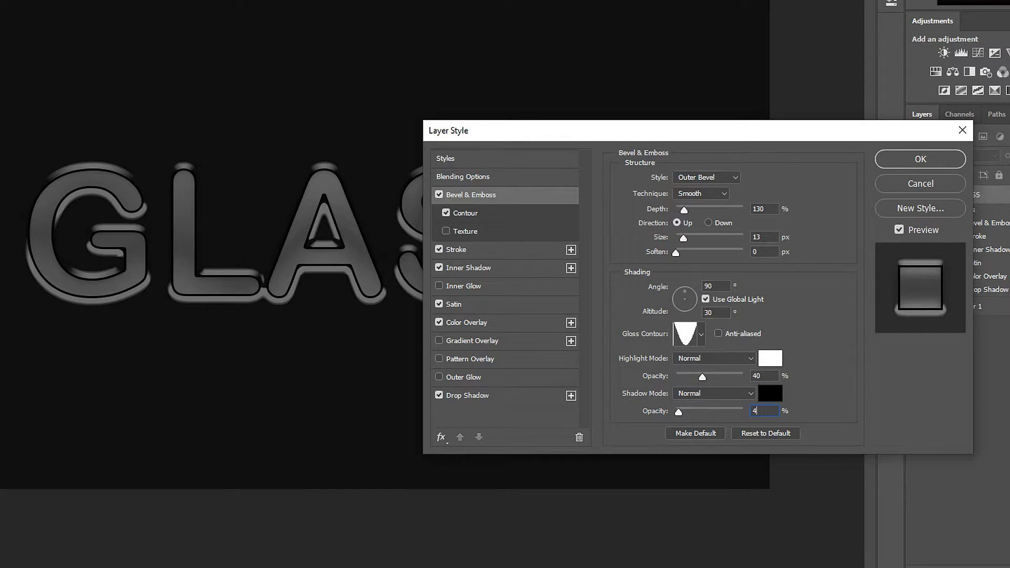
text(0)
Give the bevel's Contour the Cone-Inverted preset with Anti-aliased ticked
click(466, 213)
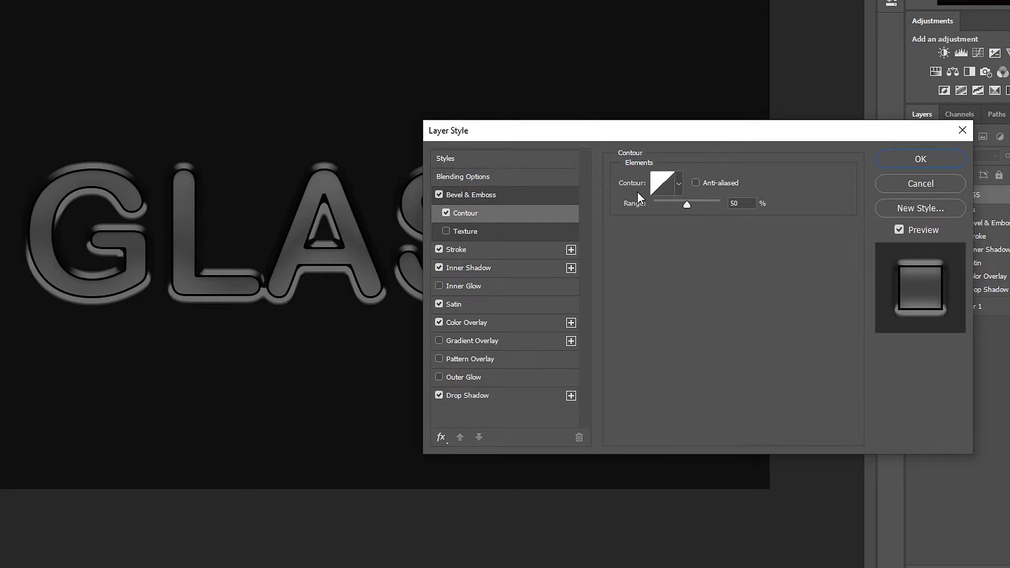
click(679, 181)
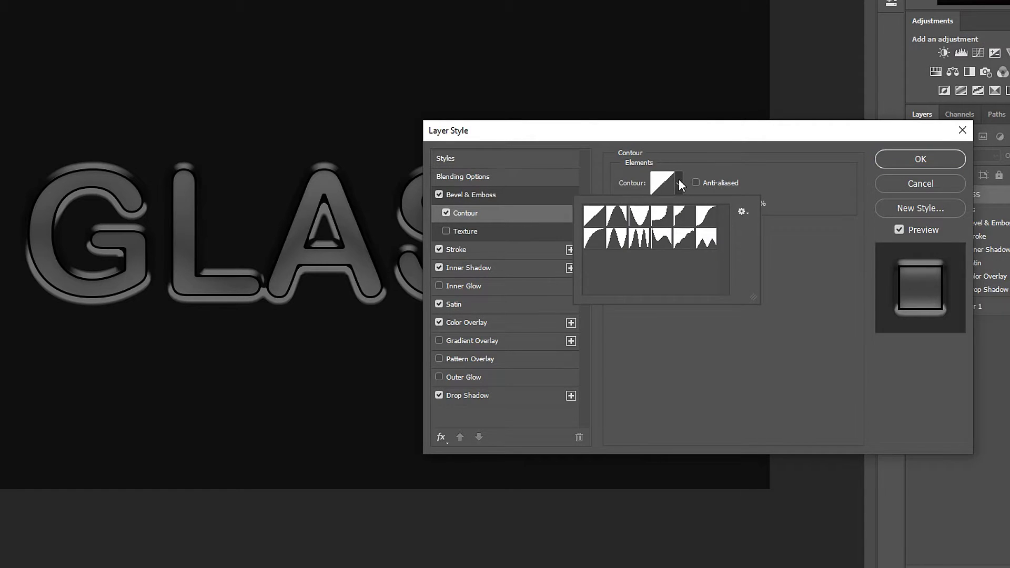
click(639, 217)
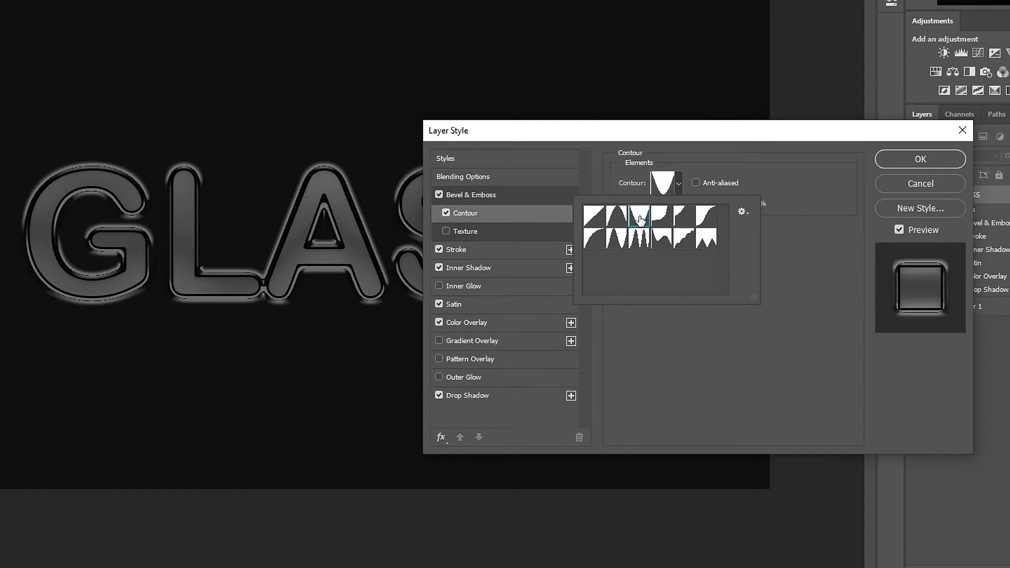
click(692, 177)
click(694, 183)
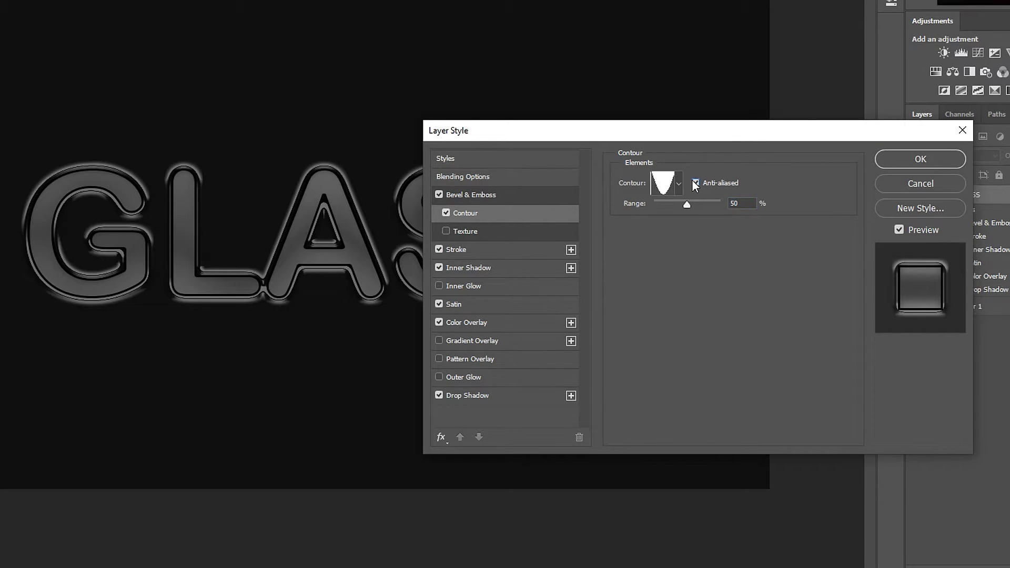
Make the 3 px inside stroke a Vivid Light Gray-to-White gradient fill at 90°
click(491, 247)
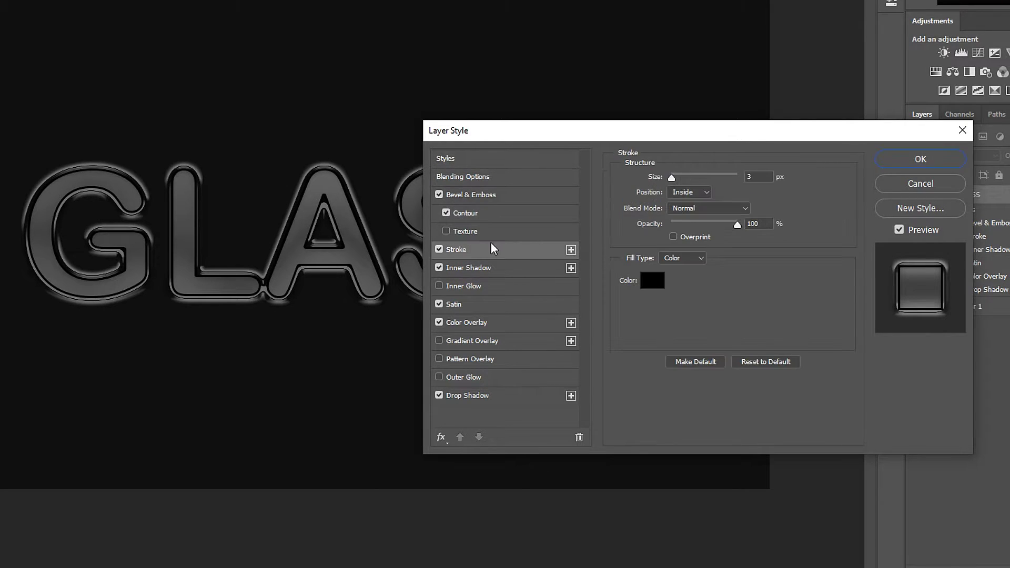
click(765, 176)
click(689, 192)
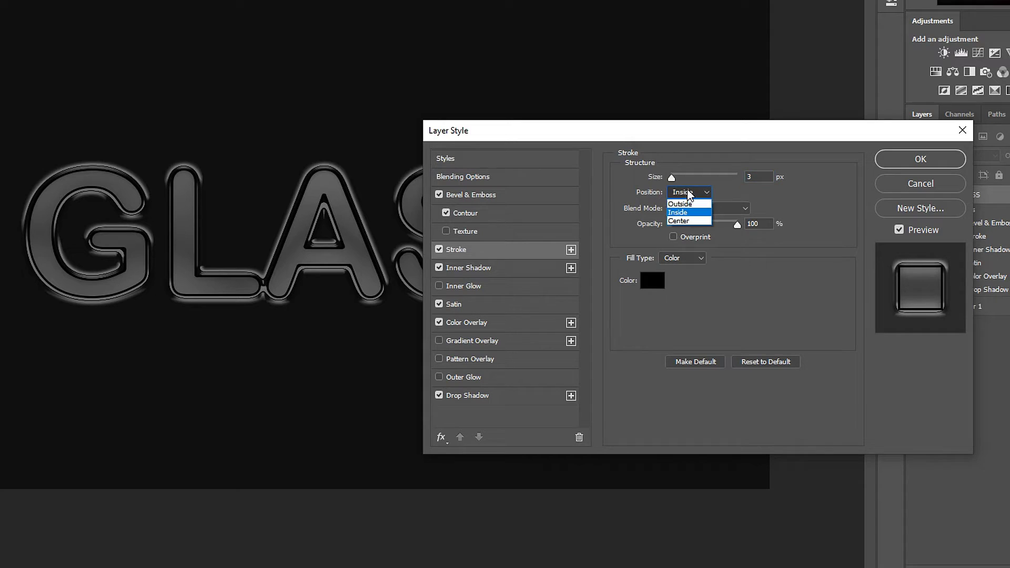
click(687, 208)
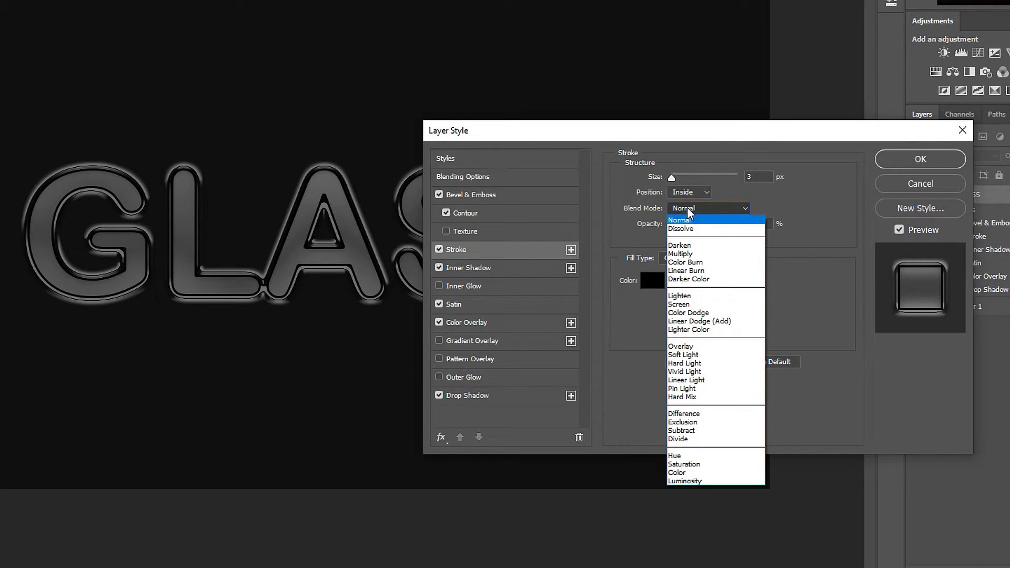
click(705, 369)
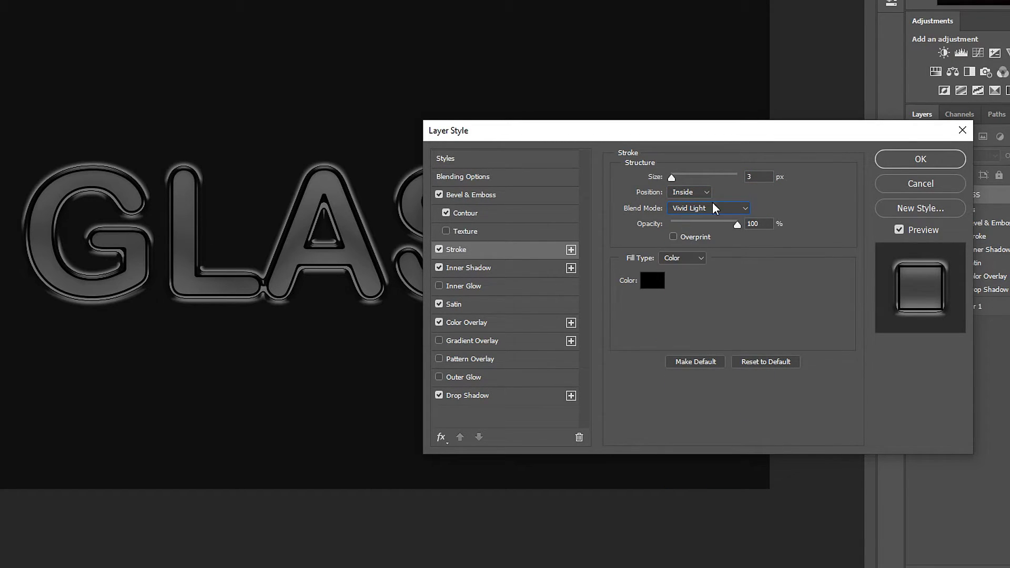
click(679, 257)
click(682, 280)
click(684, 282)
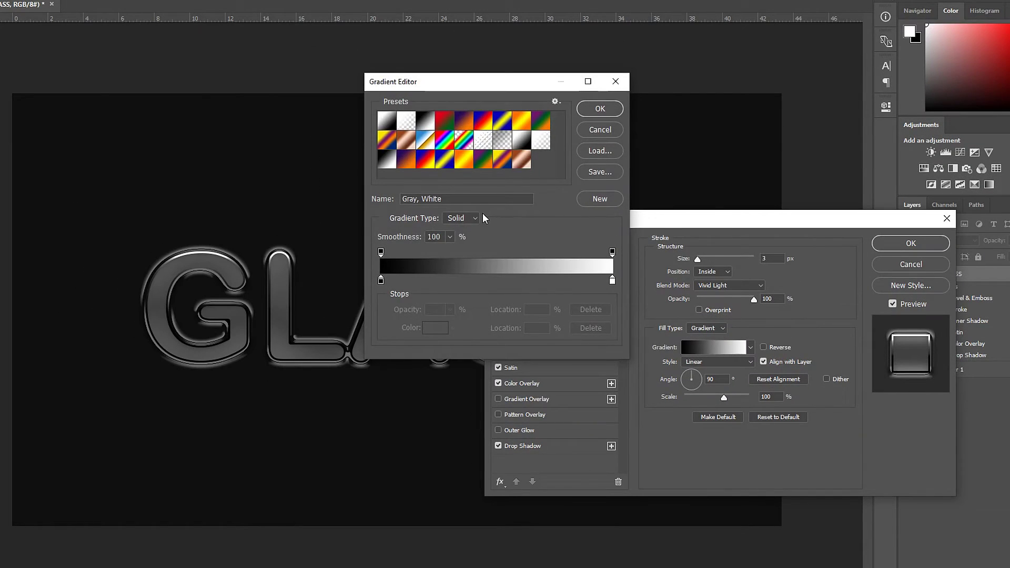
click(600, 108)
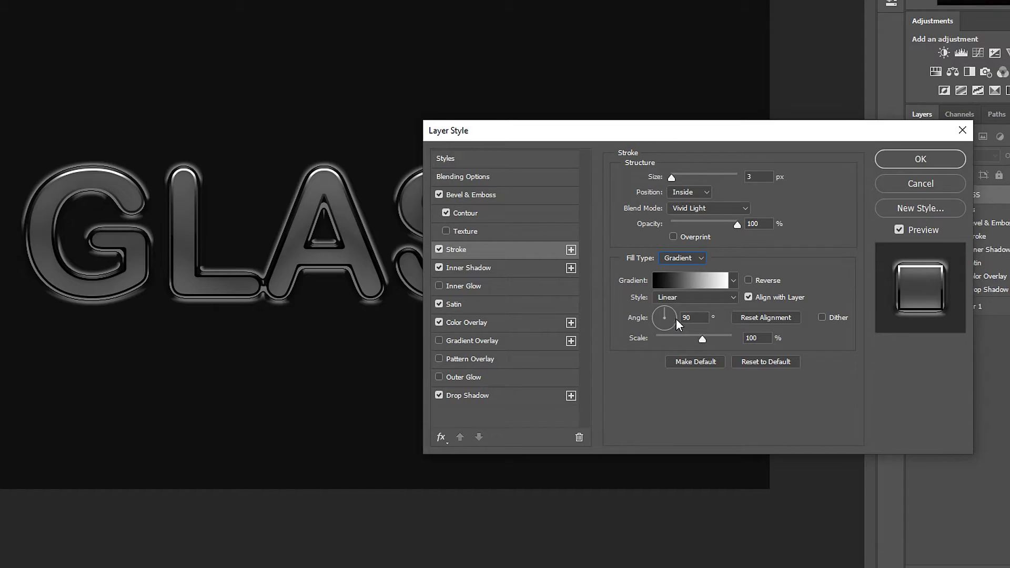
click(649, 316)
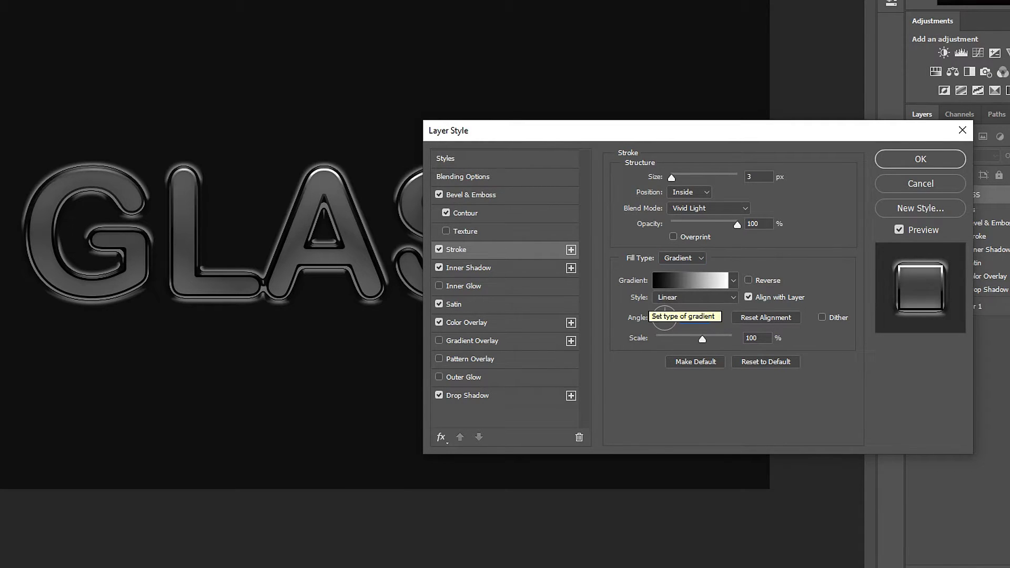
click(469, 268)
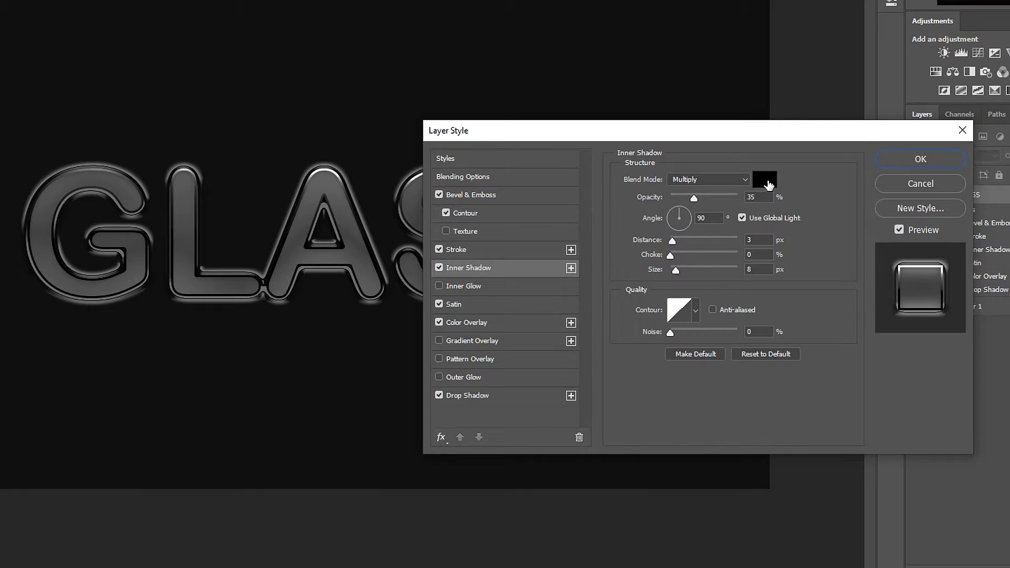
Review the inner shadow values, then give Satin 75% opacity and white colour ffffff
click(684, 195)
click(735, 240)
click(765, 267)
click(455, 304)
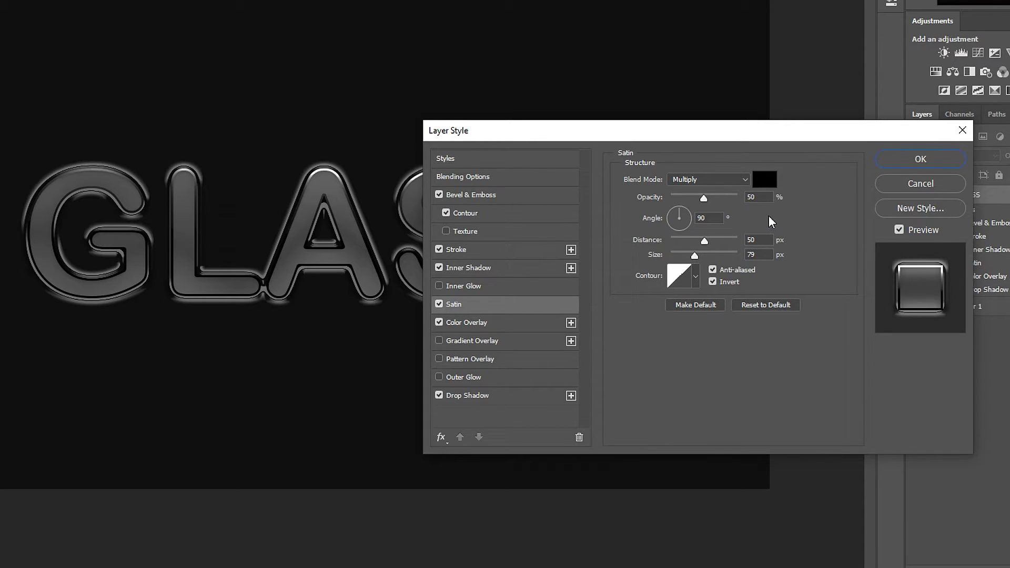
click(757, 197)
text(75)
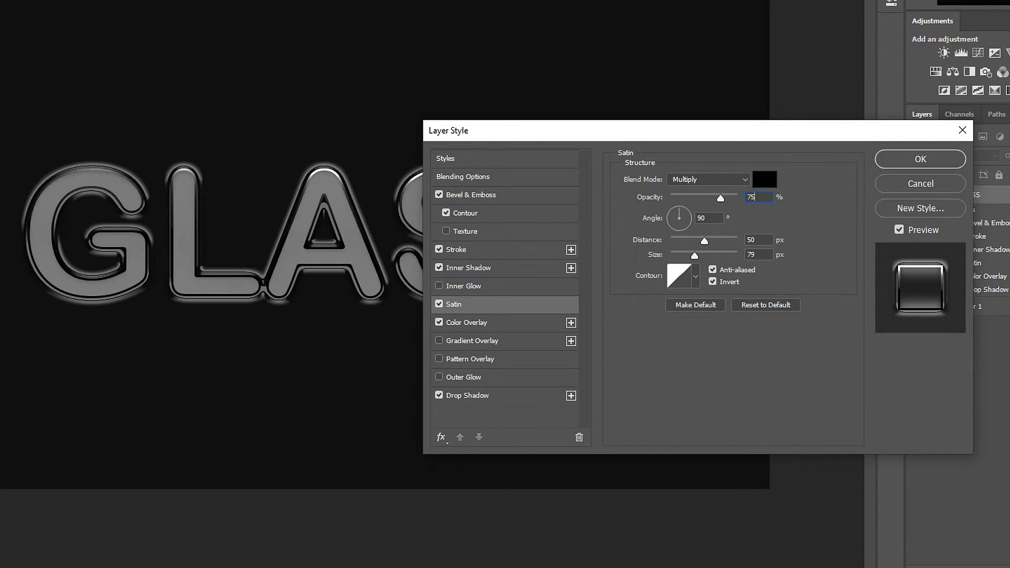
click(765, 179)
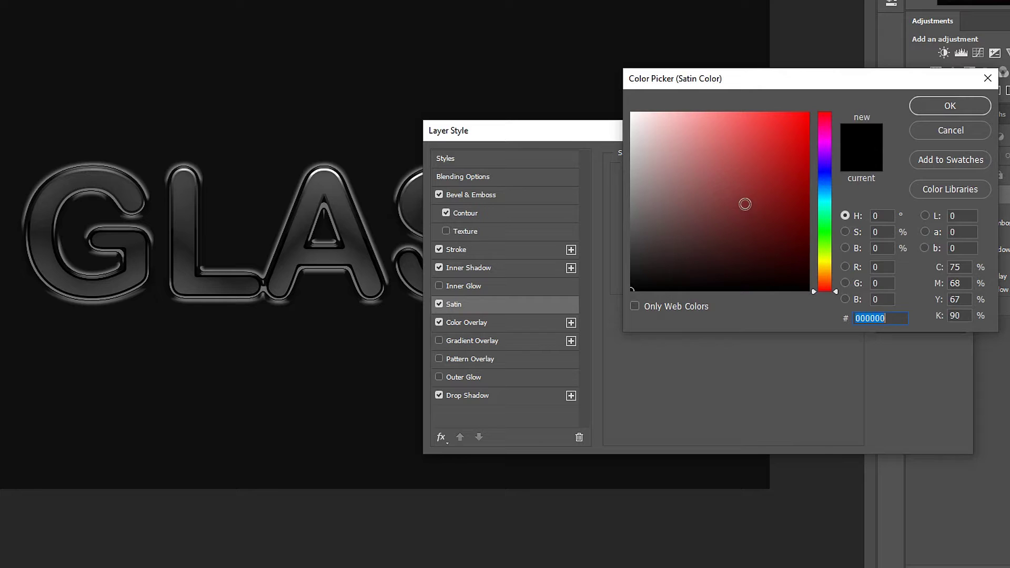
text(ffffff)
click(922, 112)
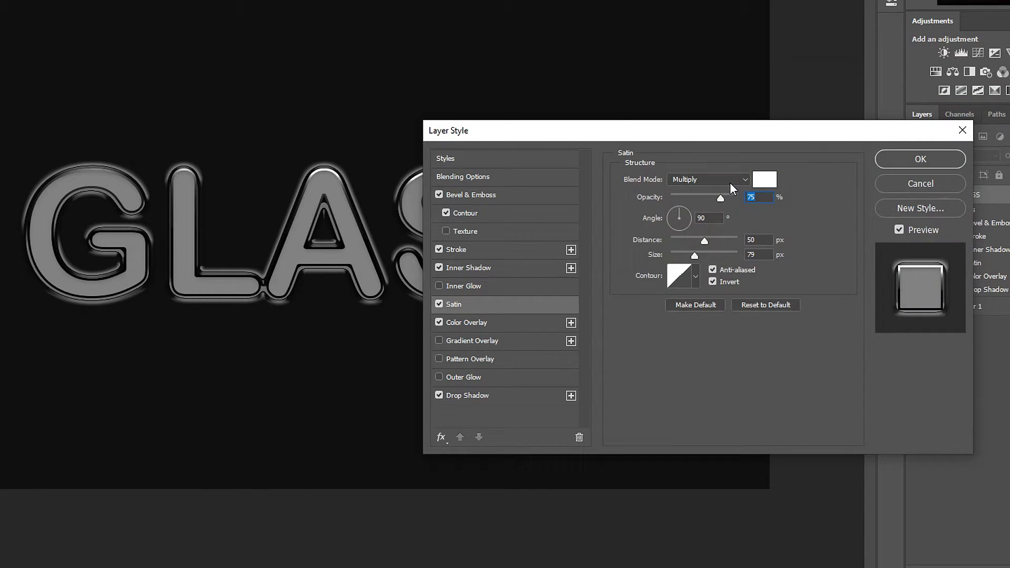
Set the satin blend mode to Soft Light with 39 px distance and 13 px size
click(704, 180)
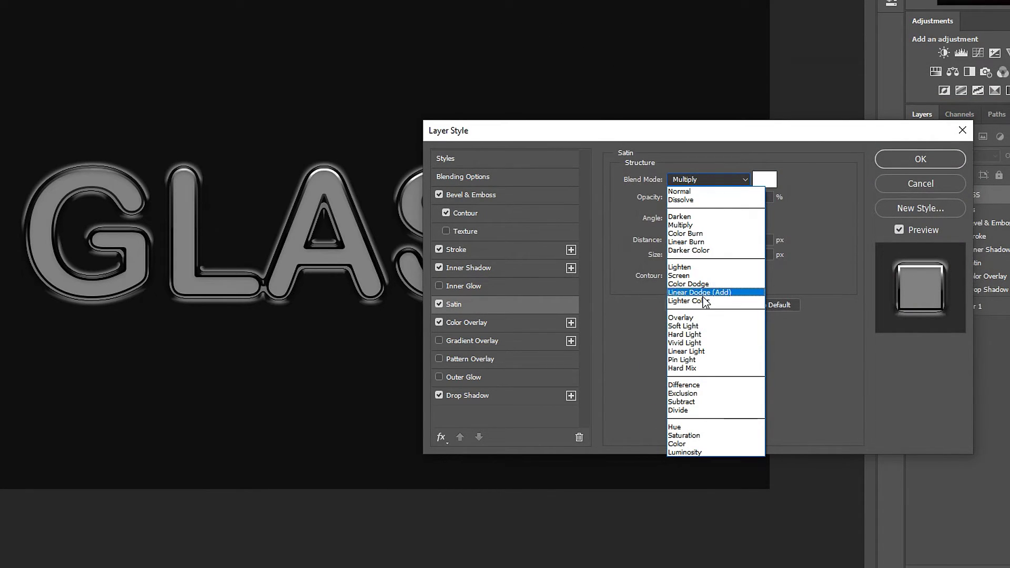
click(694, 326)
click(757, 240)
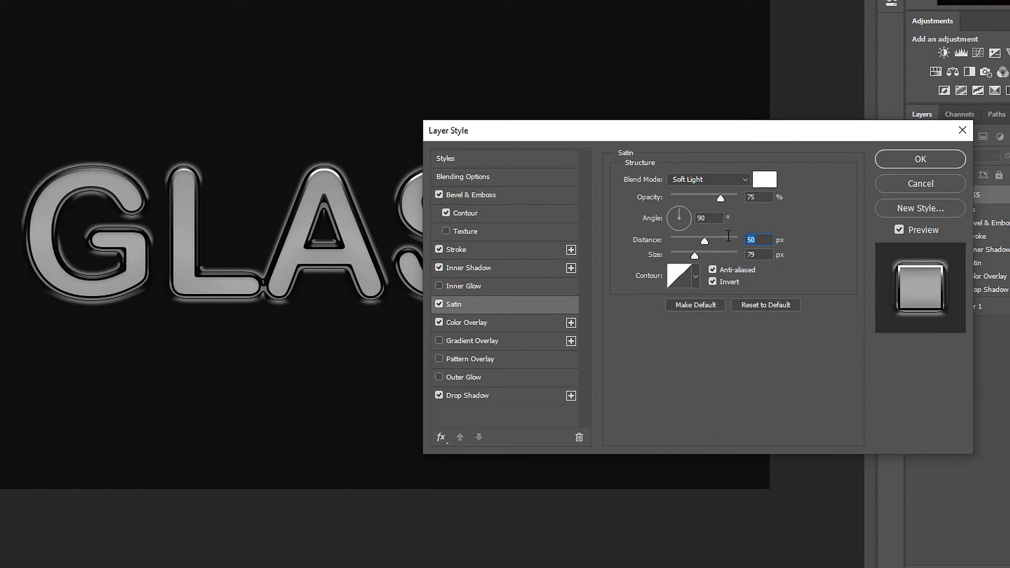
text(39)
key(Tab)
text(13)
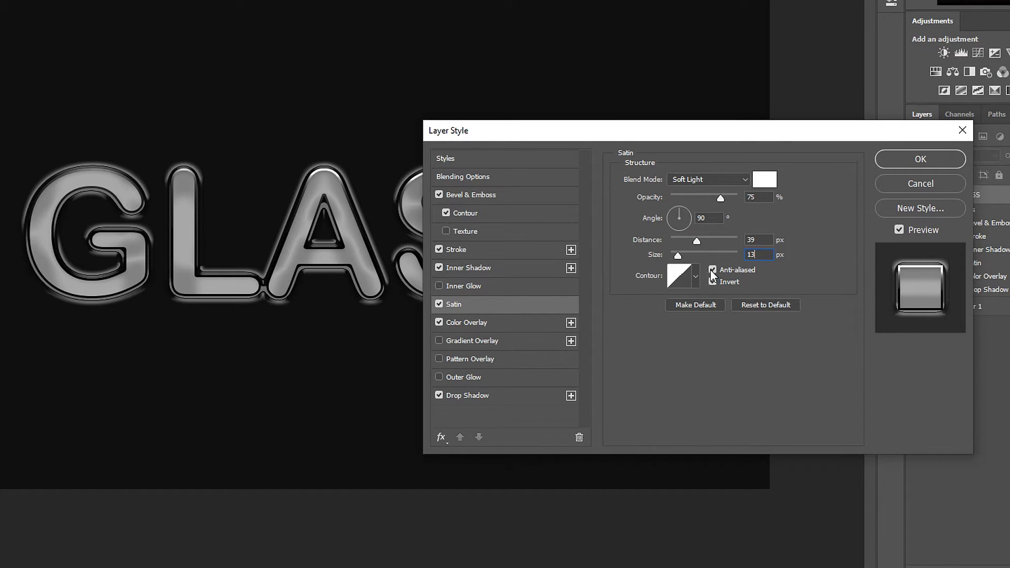
click(476, 323)
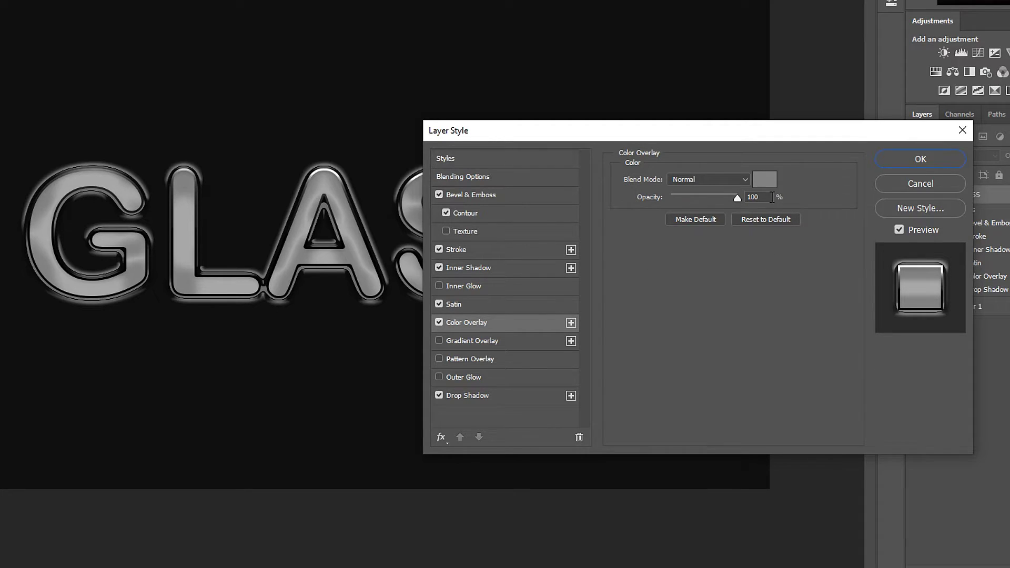
Set Color Overlay to 21% opacity with a pale blue colour adjusted from ffe3e3
double_click(771, 197)
text(0)
click(764, 180)
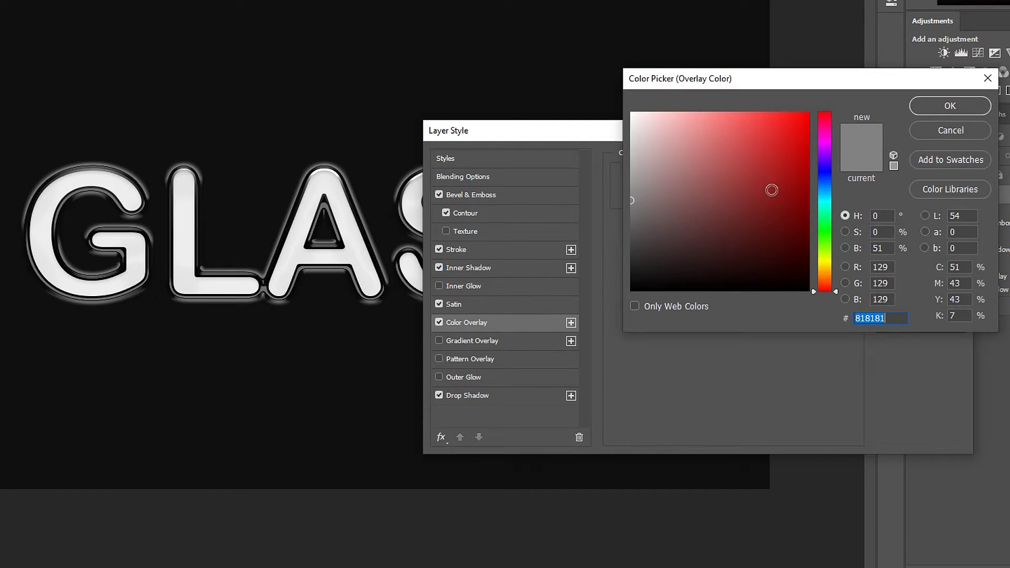
click(928, 136)
click(766, 180)
text(ffe3e3)
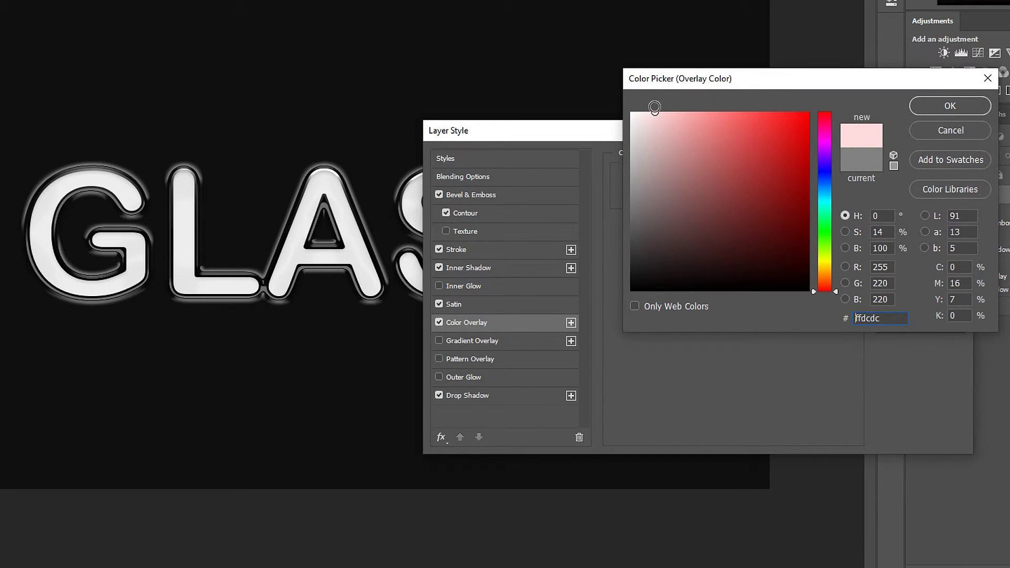
click(825, 190)
key(Return)
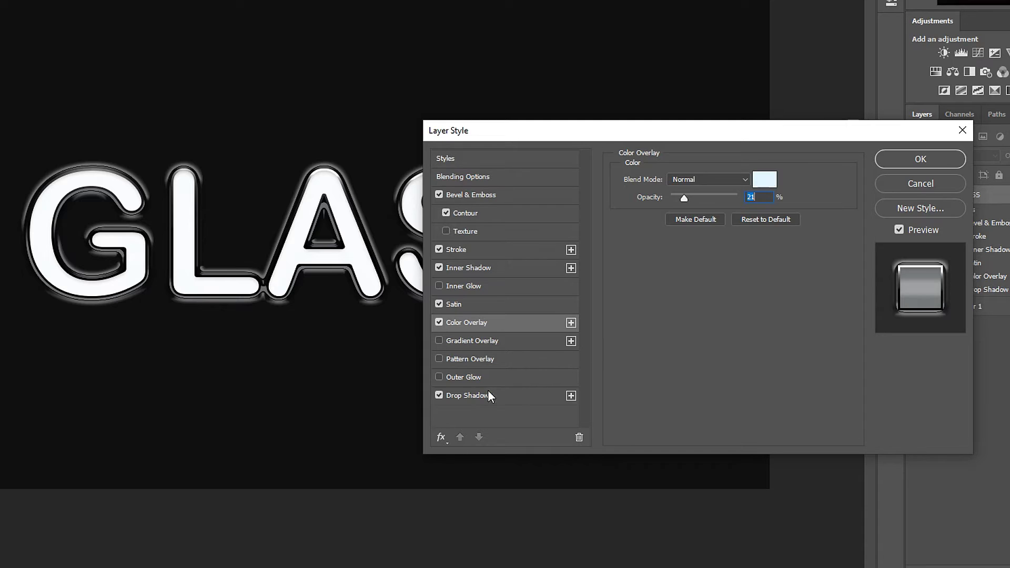
Give the drop shadow 80% opacity, 0 px distance and 25 px size, then set GLASS to Darken
click(475, 396)
double_click(757, 196)
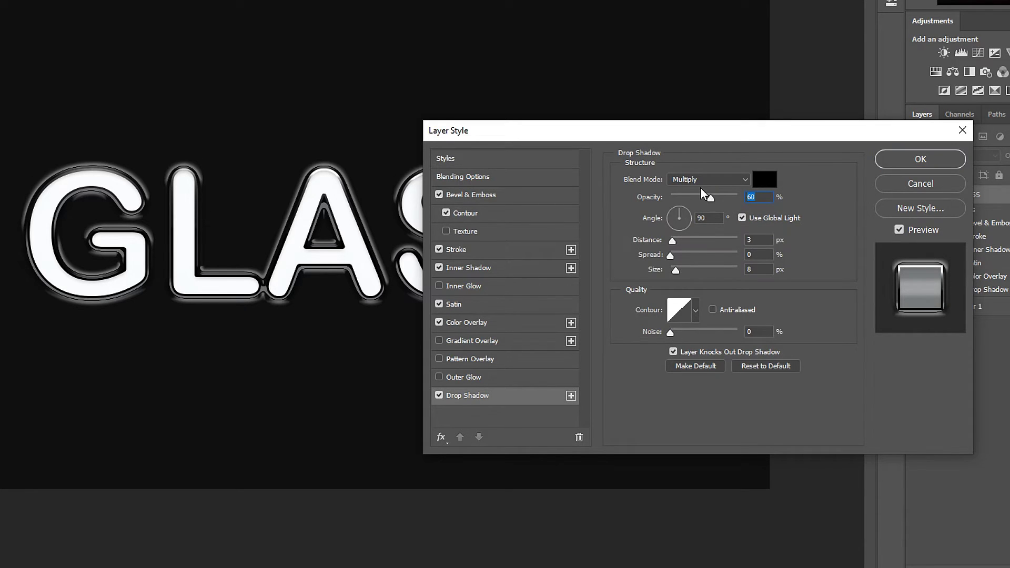
text(80)
double_click(769, 235)
text(0)
double_click(754, 254)
double_click(760, 270)
text(25)
click(920, 161)
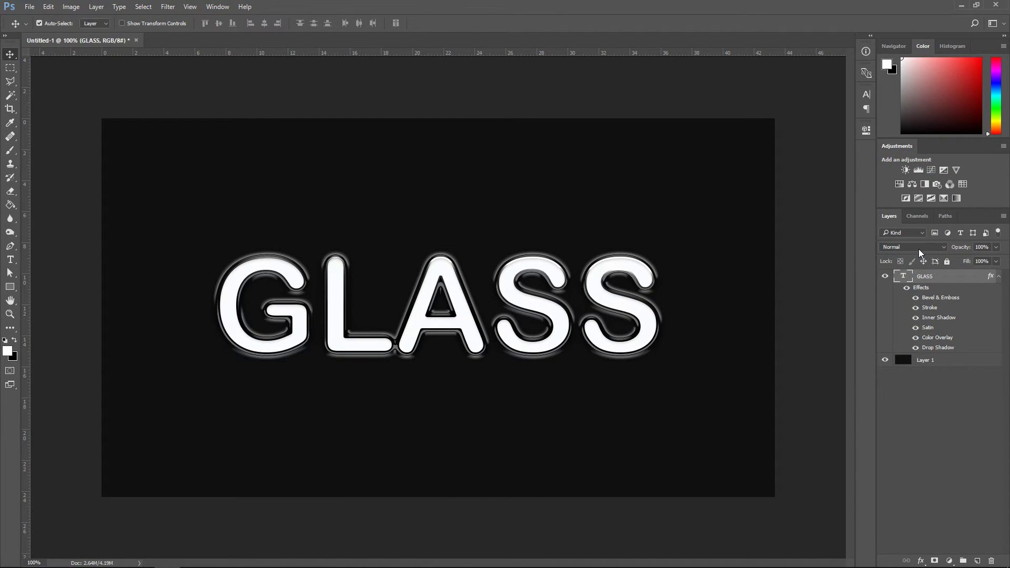
click(910, 245)
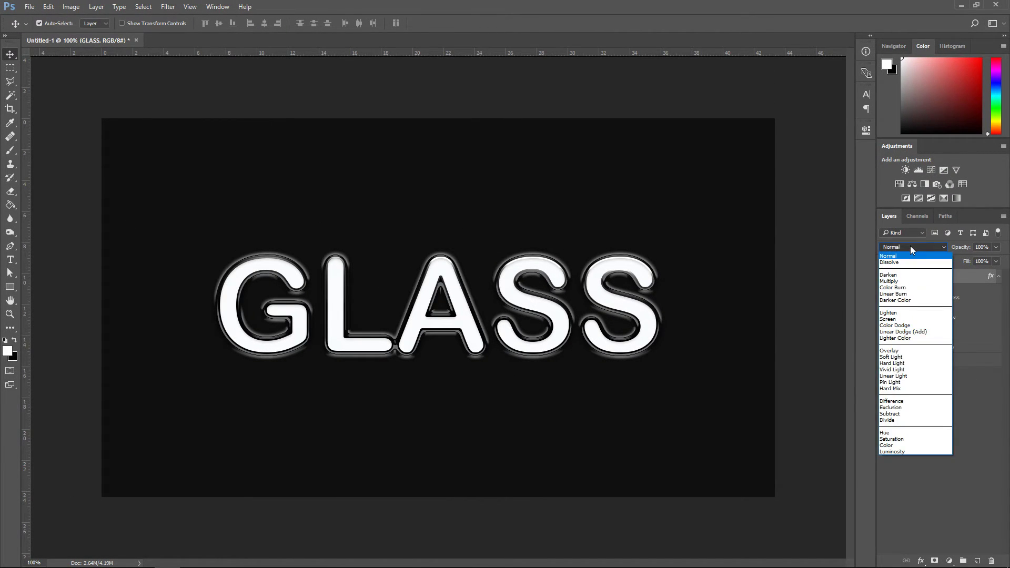
click(893, 276)
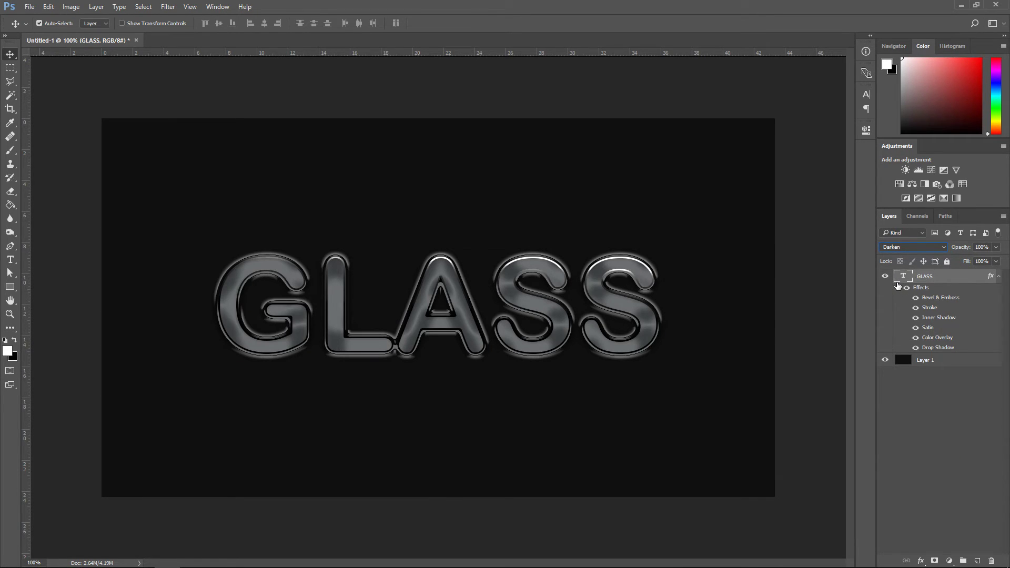